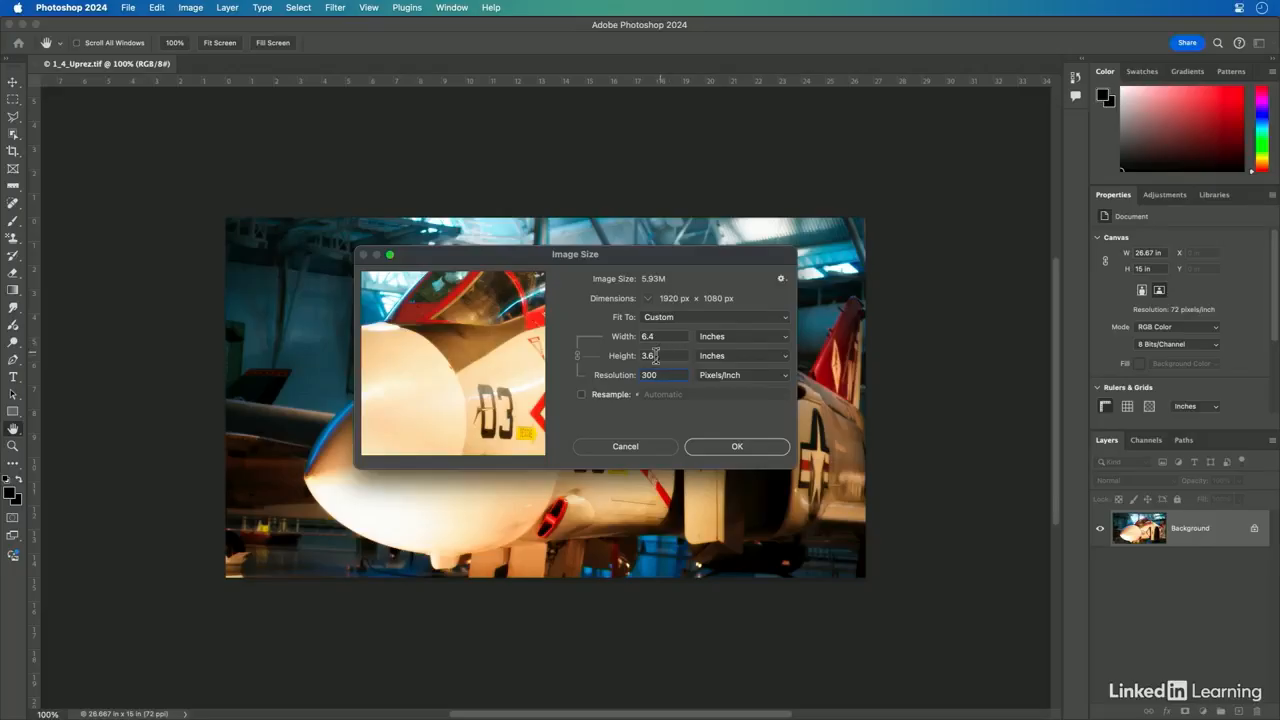
- Enable resampling with the Automatic method, set the image width to 17 inches, and inspect the cockpit in the preview
left_click(583, 395)
type("17")
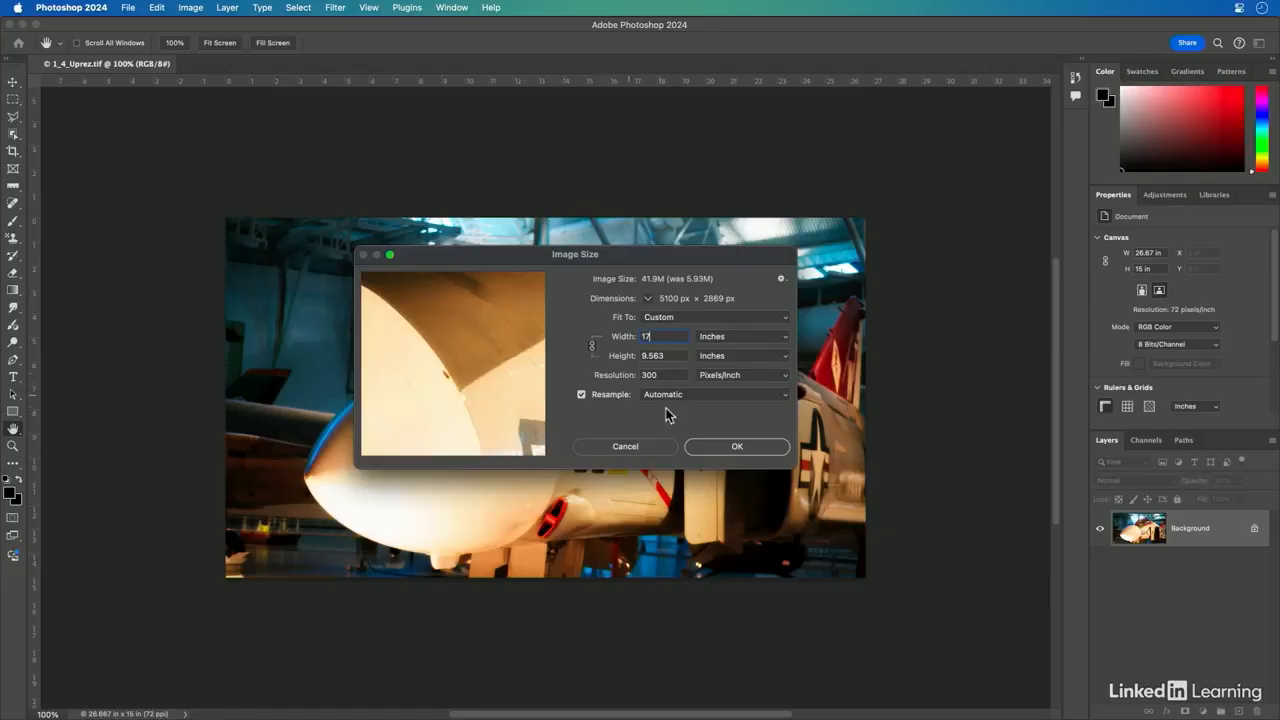
left_click(690, 400)
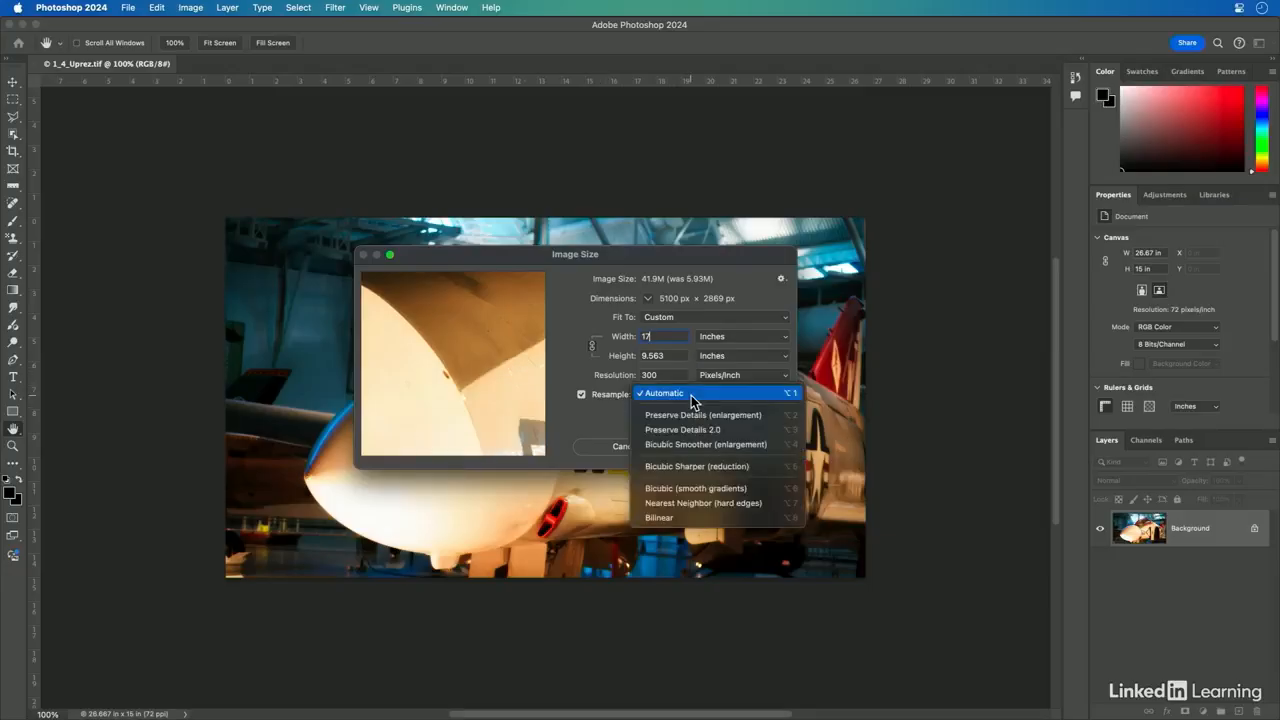
left_click(690, 395)
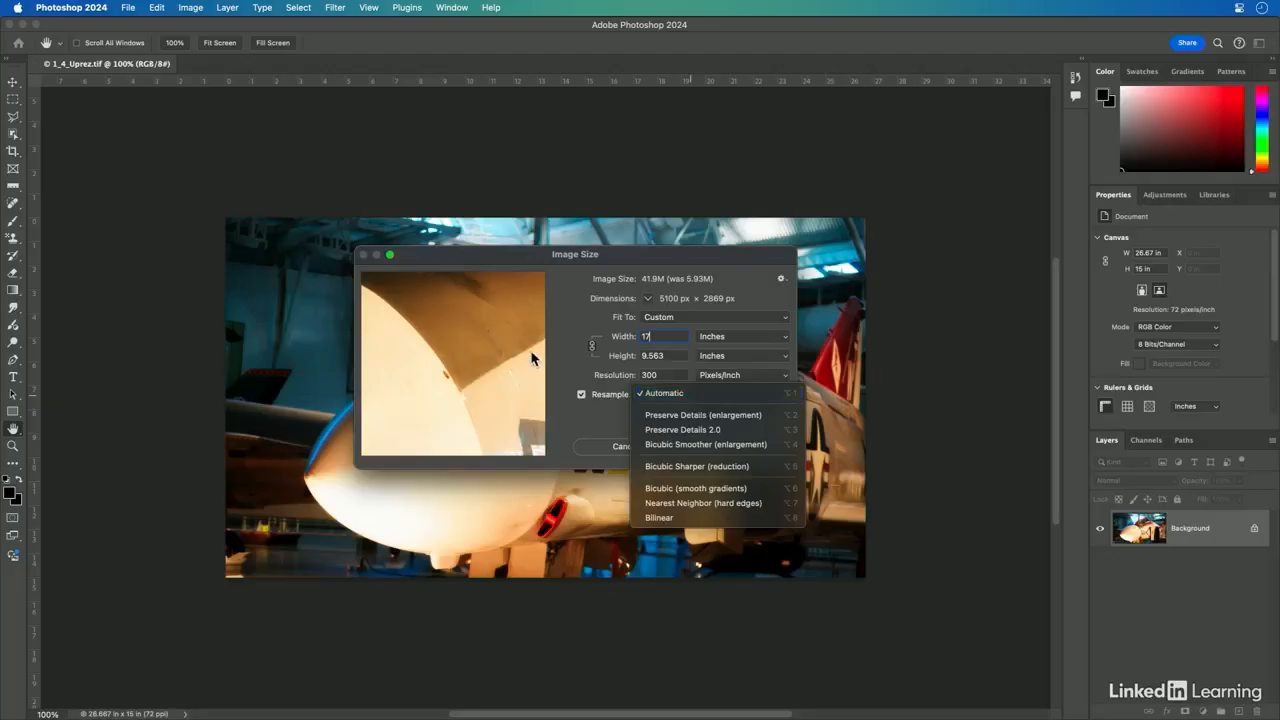
left_click_drag(479, 341, 500, 364)
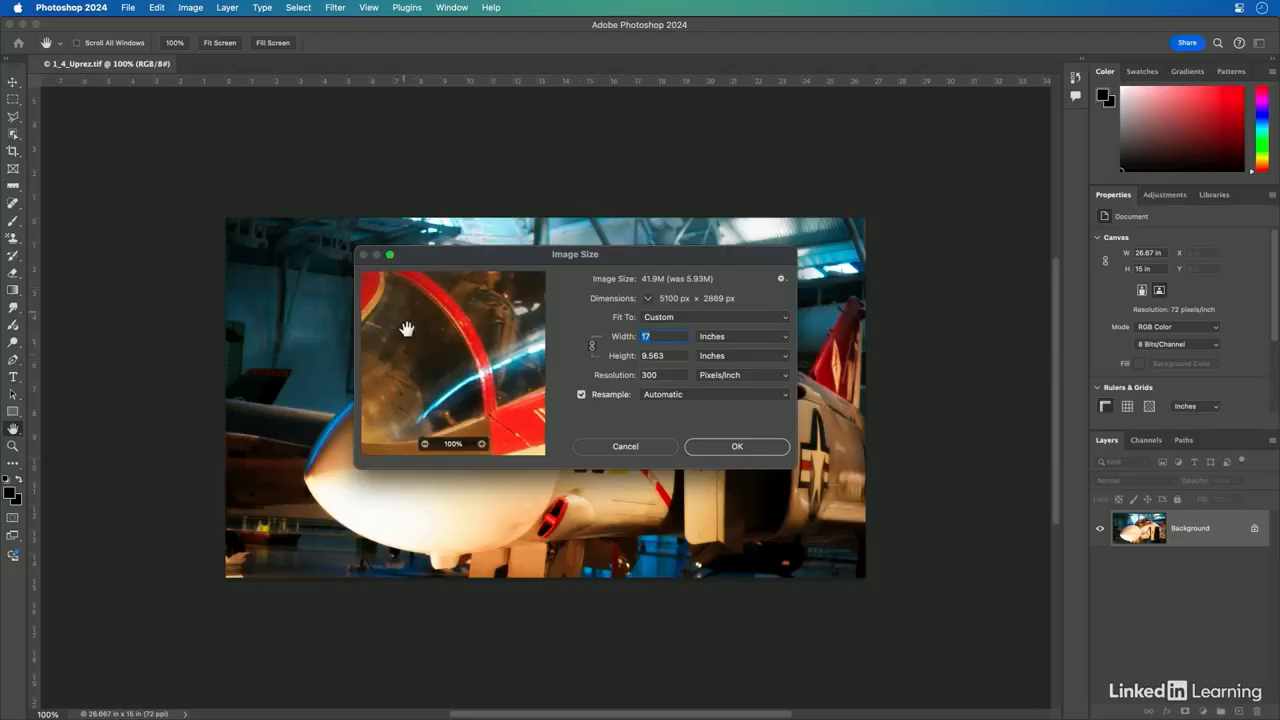
mouse_move(467, 357)
left_mouse_down()
mouse_move(480, 363)
mouse_move(418, 410)
mouse_move(452, 311)
mouse_move(466, 349)
left_mouse_up()
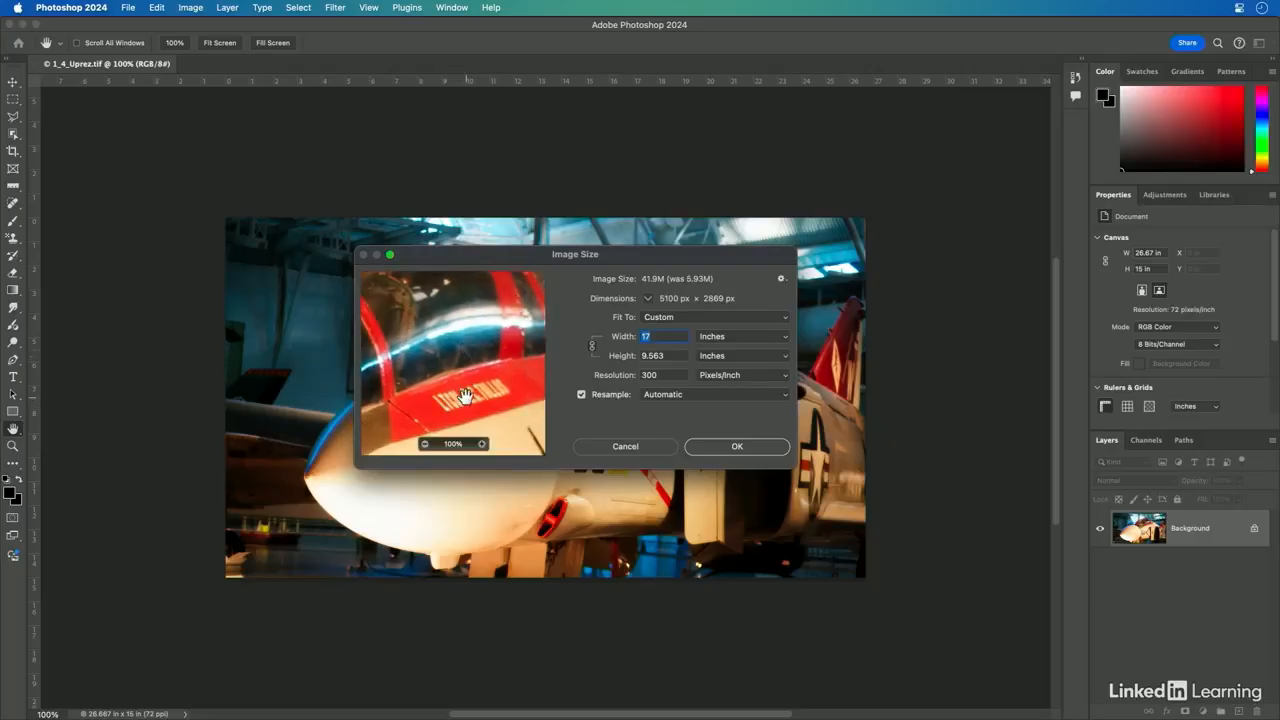
- Try the Preserve Details (enlargement) resampling method and inspect the canopy and nose in the preview
left_click(727, 393)
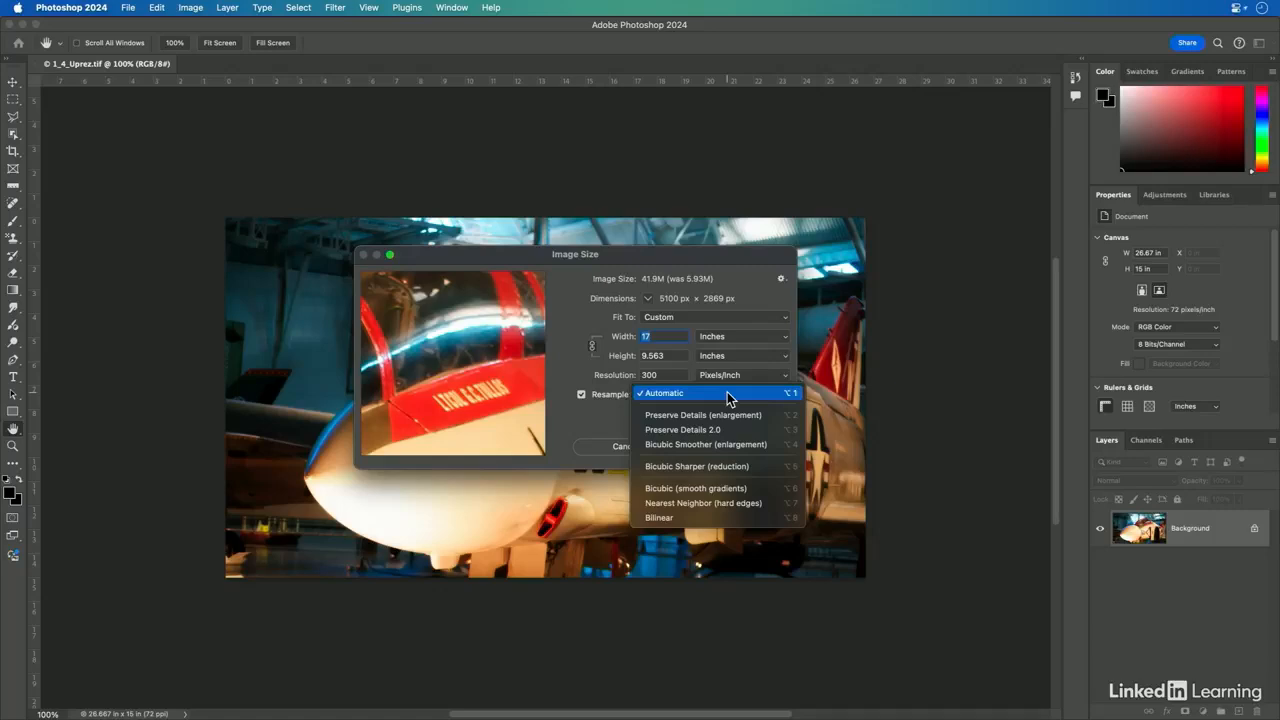
left_click(727, 416)
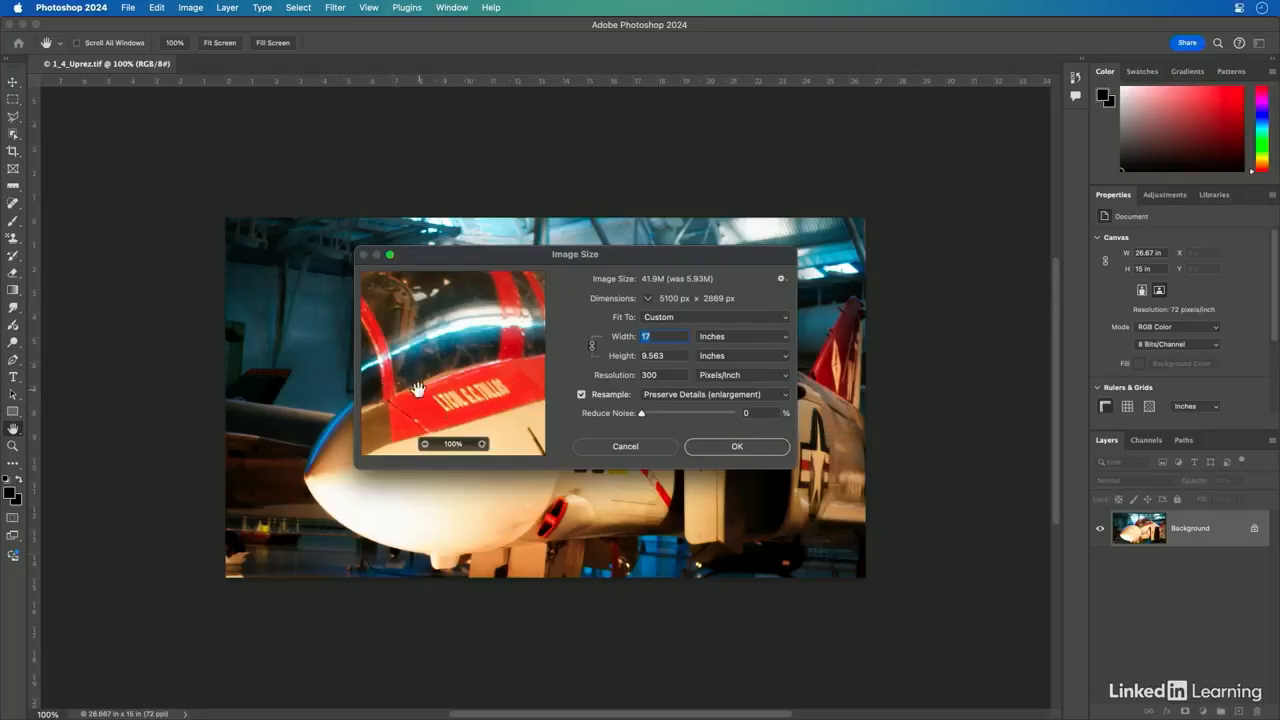
left_click_drag(418, 386, 427, 320)
left_click_drag(453, 393, 507, 324)
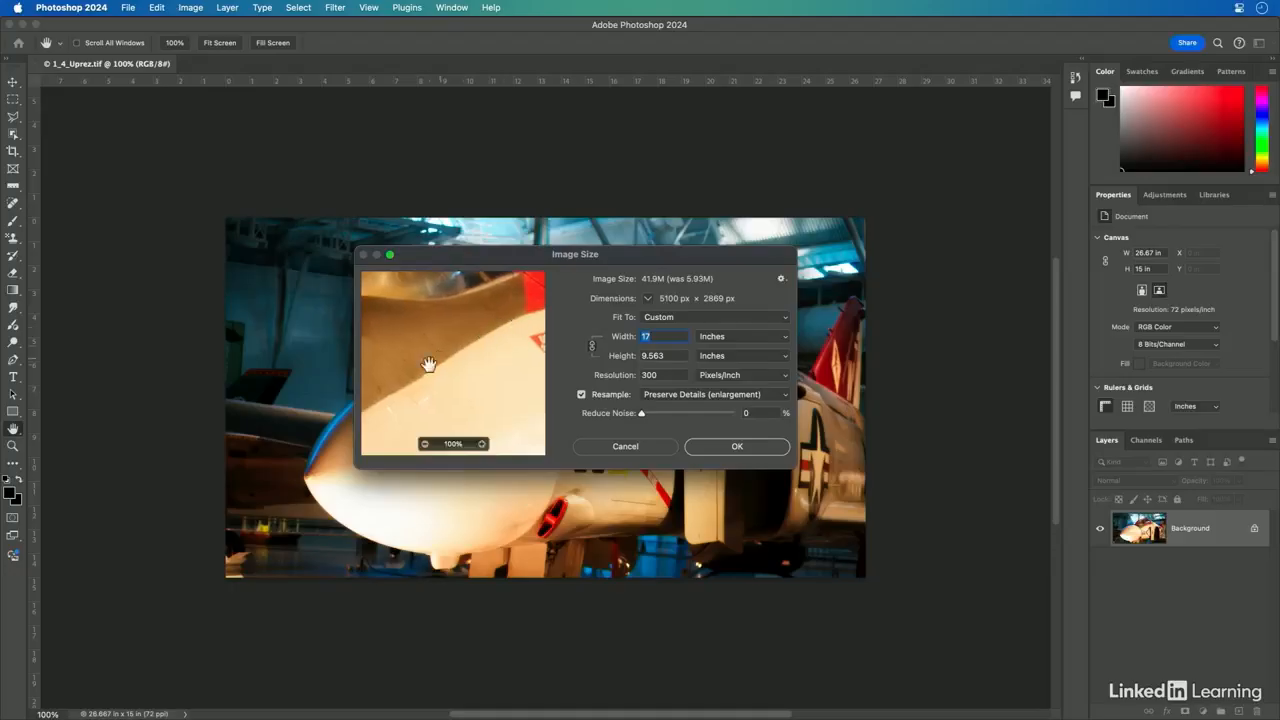
left_click_drag(429, 366, 517, 391)
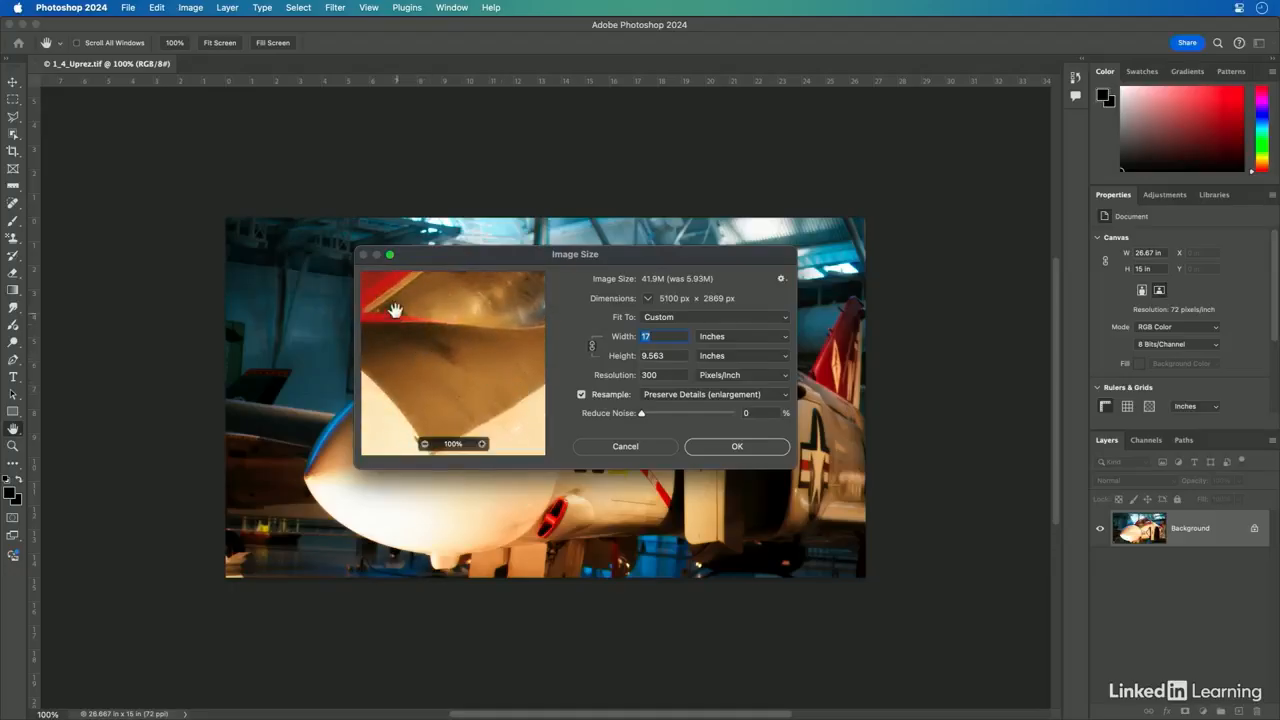
- Set the resampling method to Preserve Details 2.0 and noise reduction to 3%
left_click(743, 396)
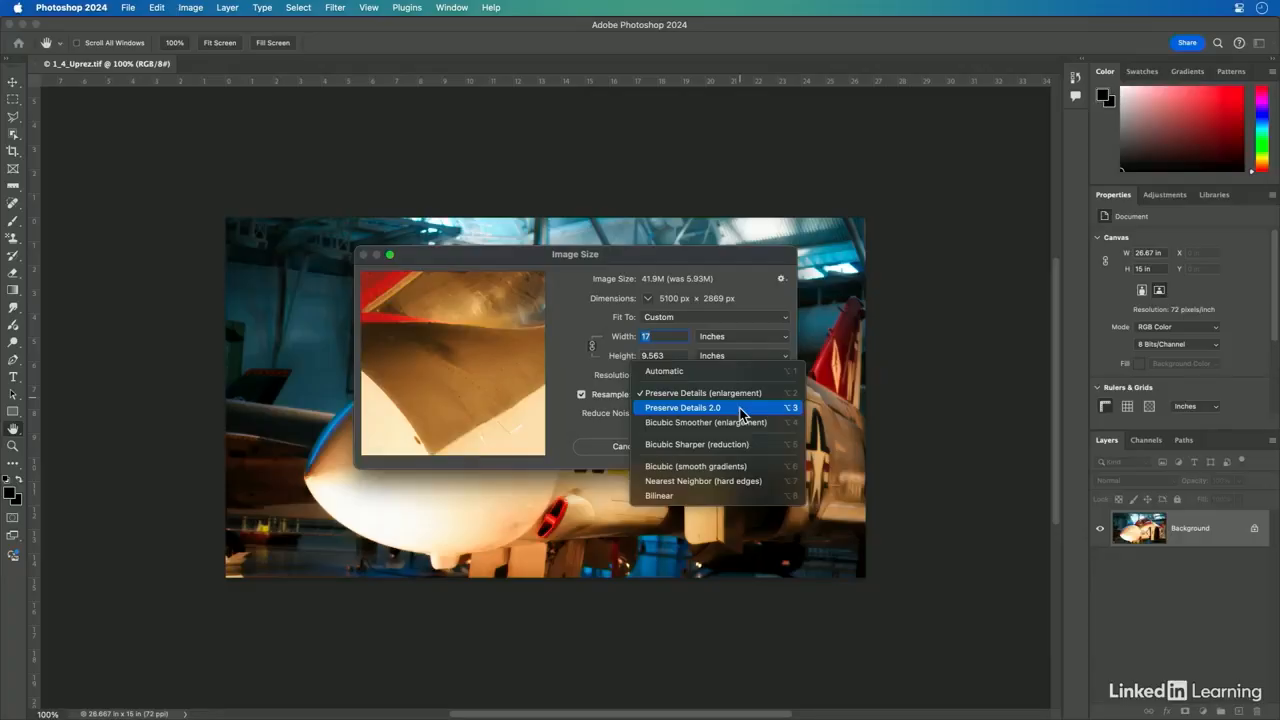
left_click(742, 408)
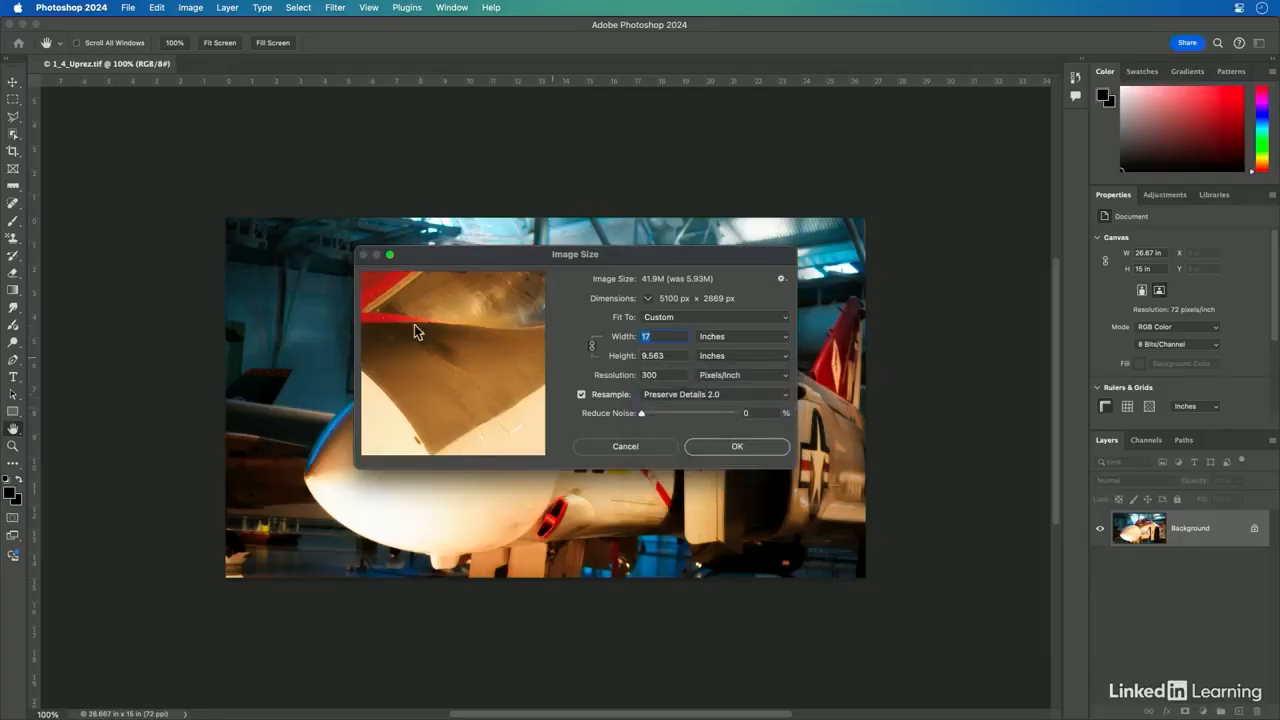
left_click_drag(450, 317, 426, 347)
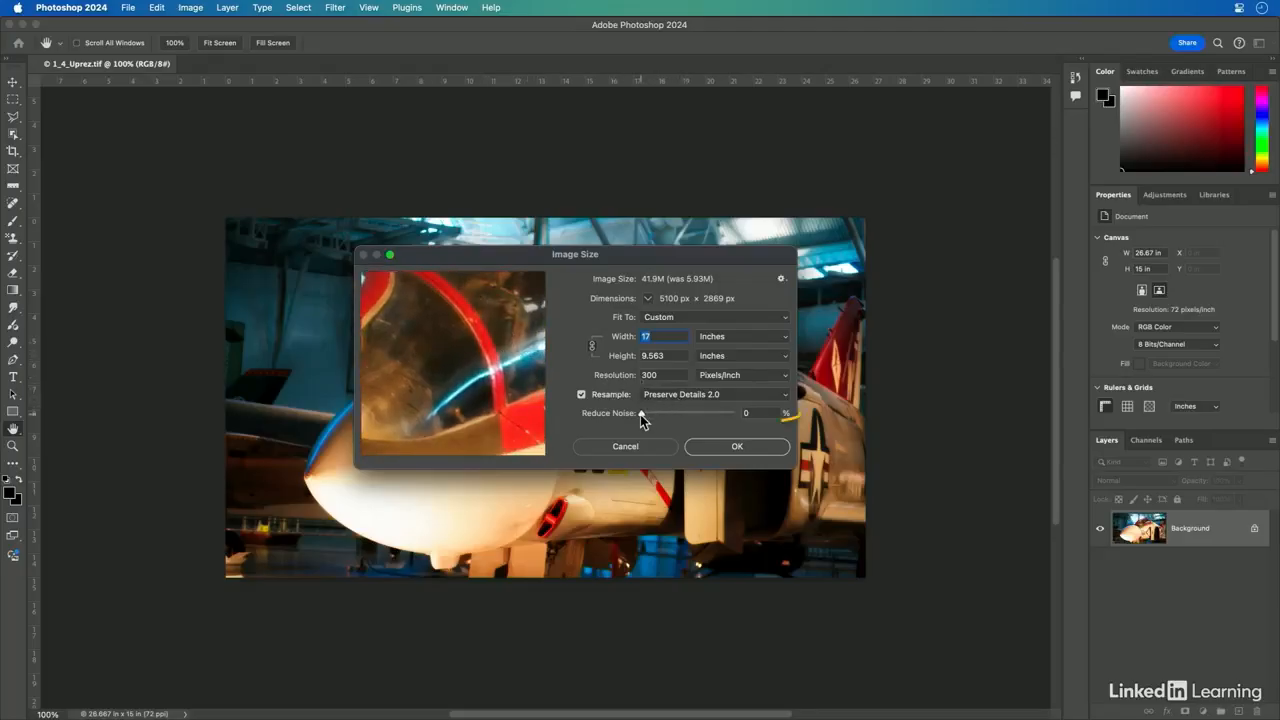
left_click_drag(642, 416, 648, 420)
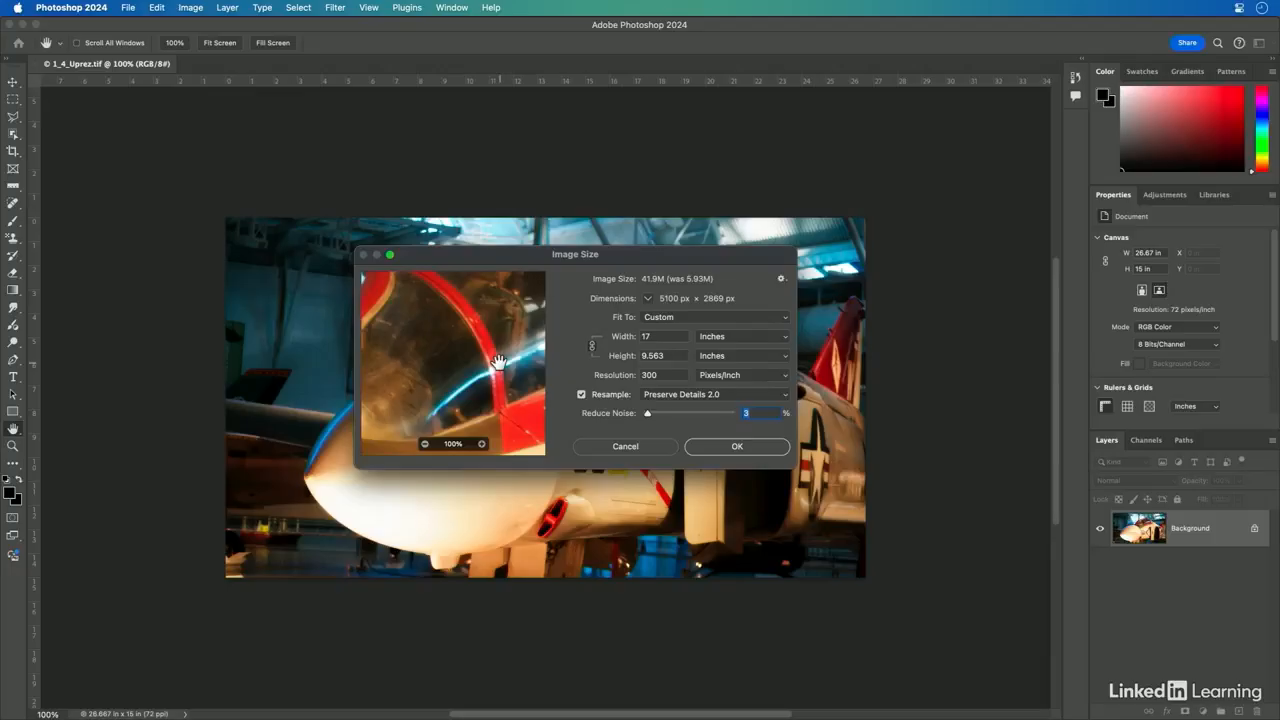
- Try the Bicubic Smoother (enlargement) resampling method and inspect the canopy in the preview
left_click(668, 395)
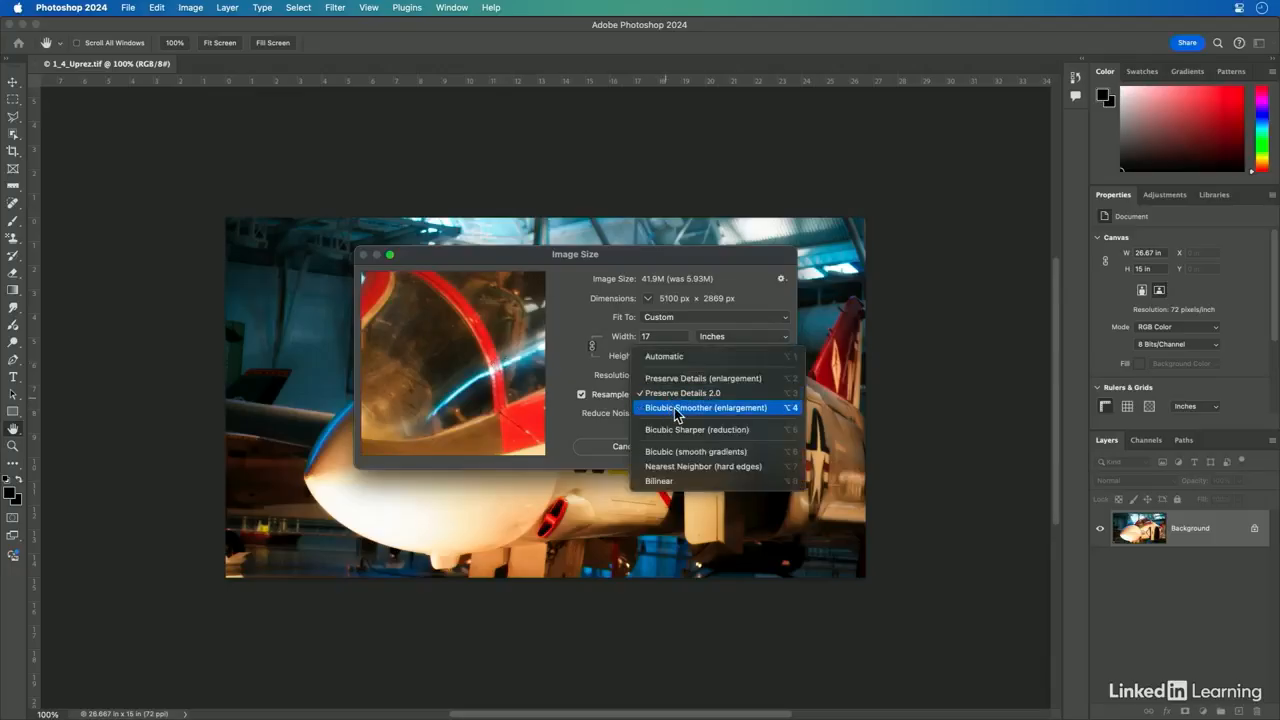
left_click(676, 409)
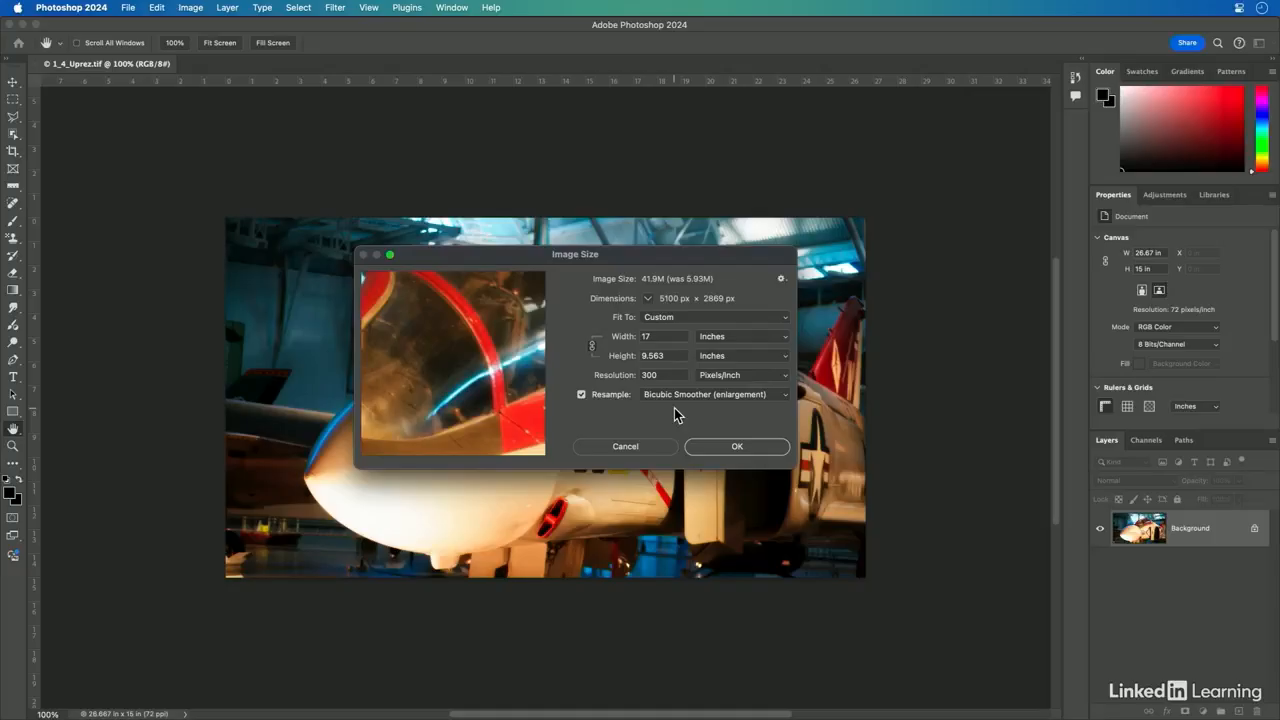
left_click_drag(512, 318, 506, 362)
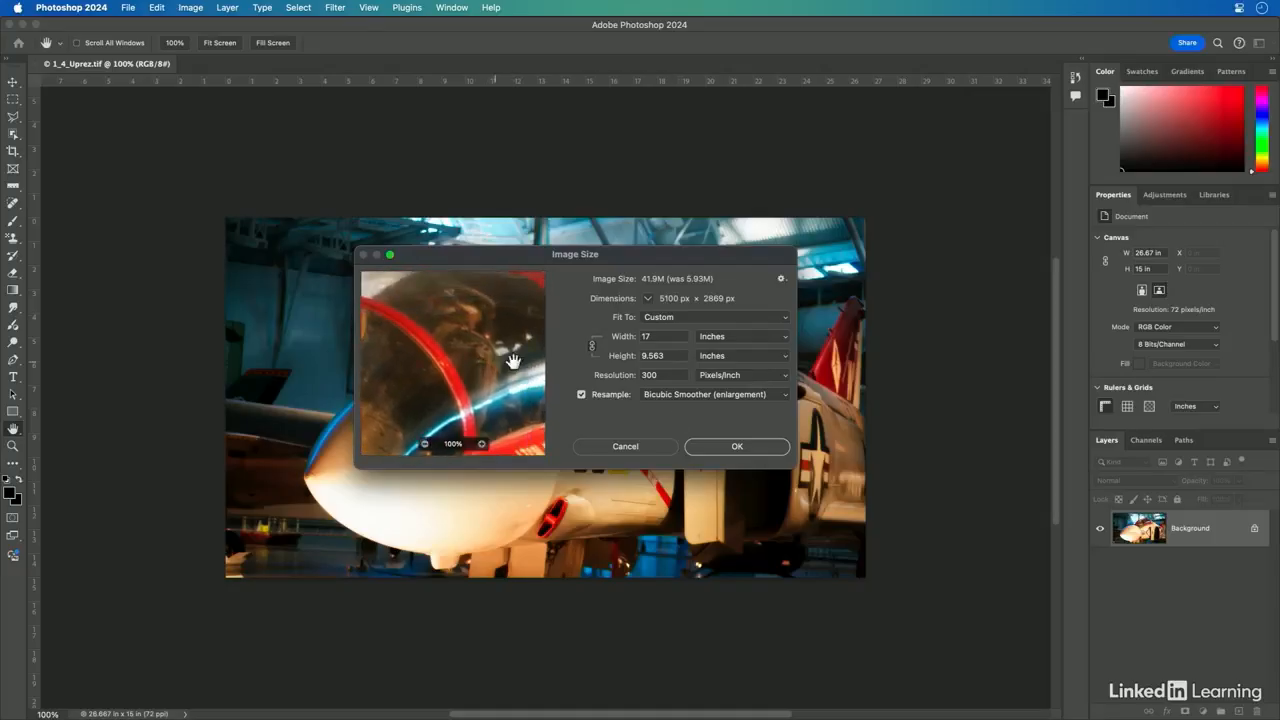
- Switch resampling back to Preserve Details 2.0, check the canopy preview, and apply the image resize
left_click(689, 398)
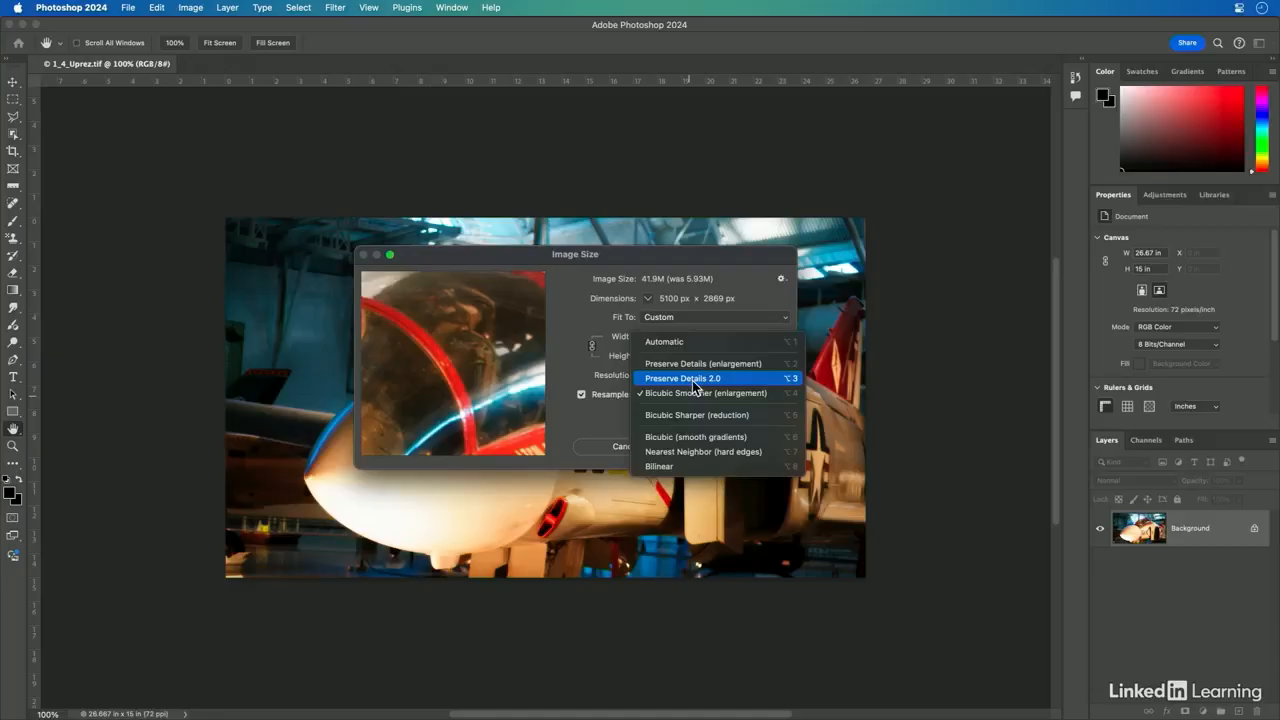
left_click(695, 380)
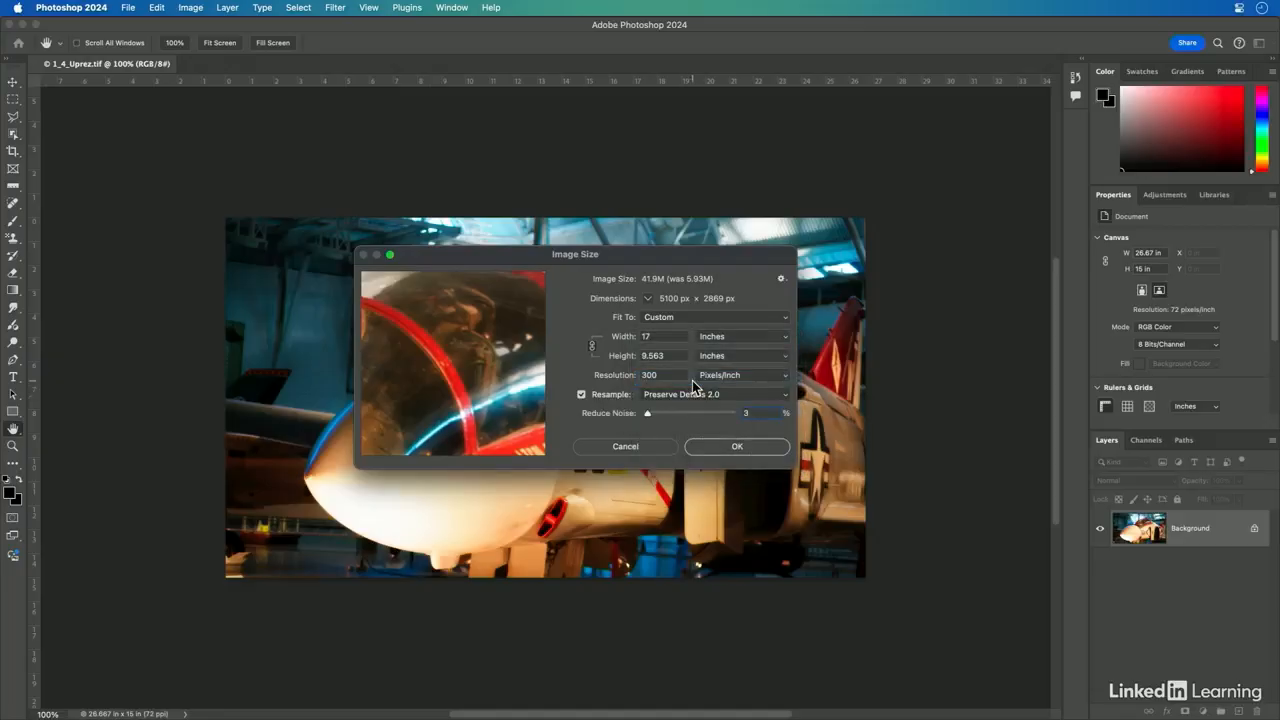
left_click_drag(501, 381, 490, 367)
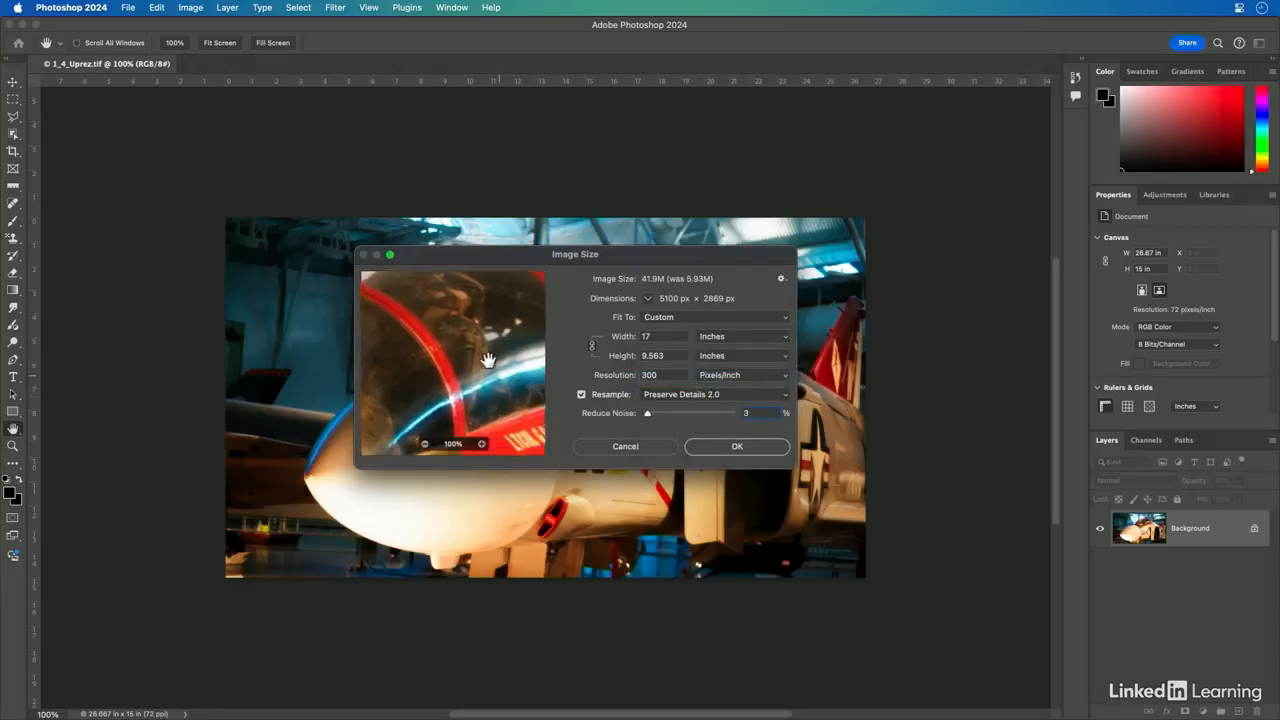
left_click(737, 447)
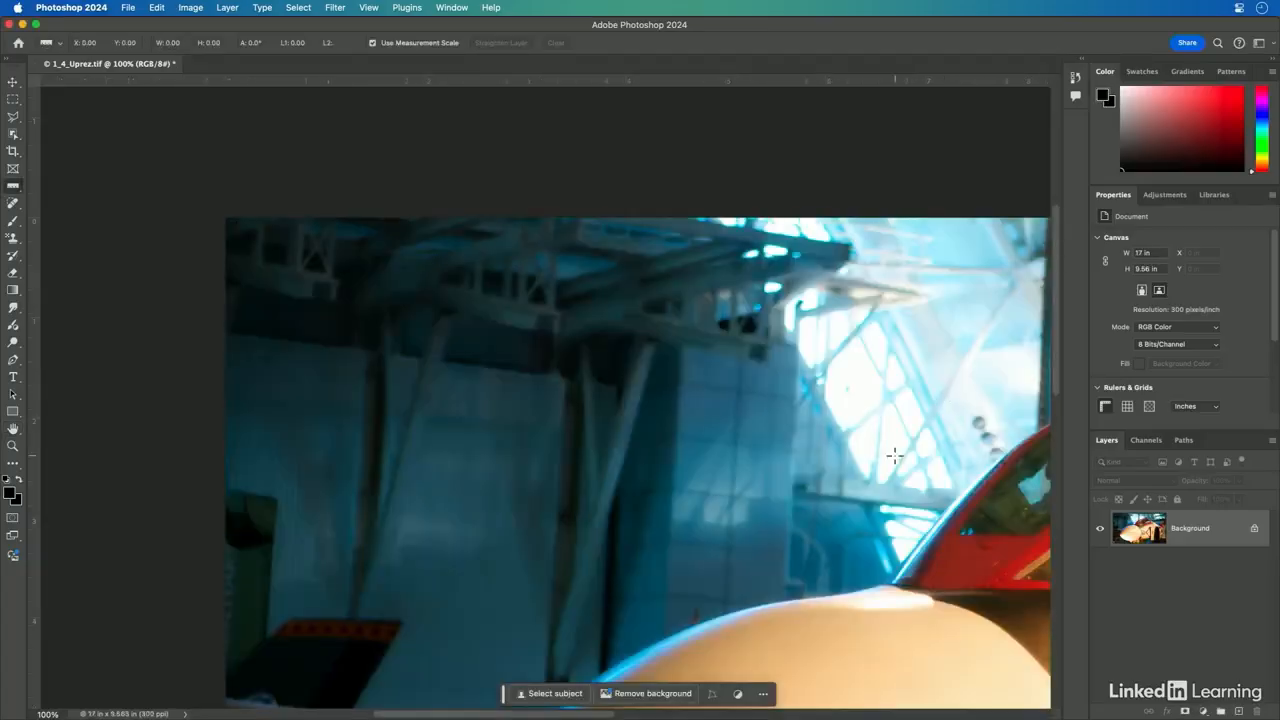
- Examine the enlarged image's detail across the hangar, the cockpit, the fuselage markings and the tail
scroll(895, 456, "right", 5)
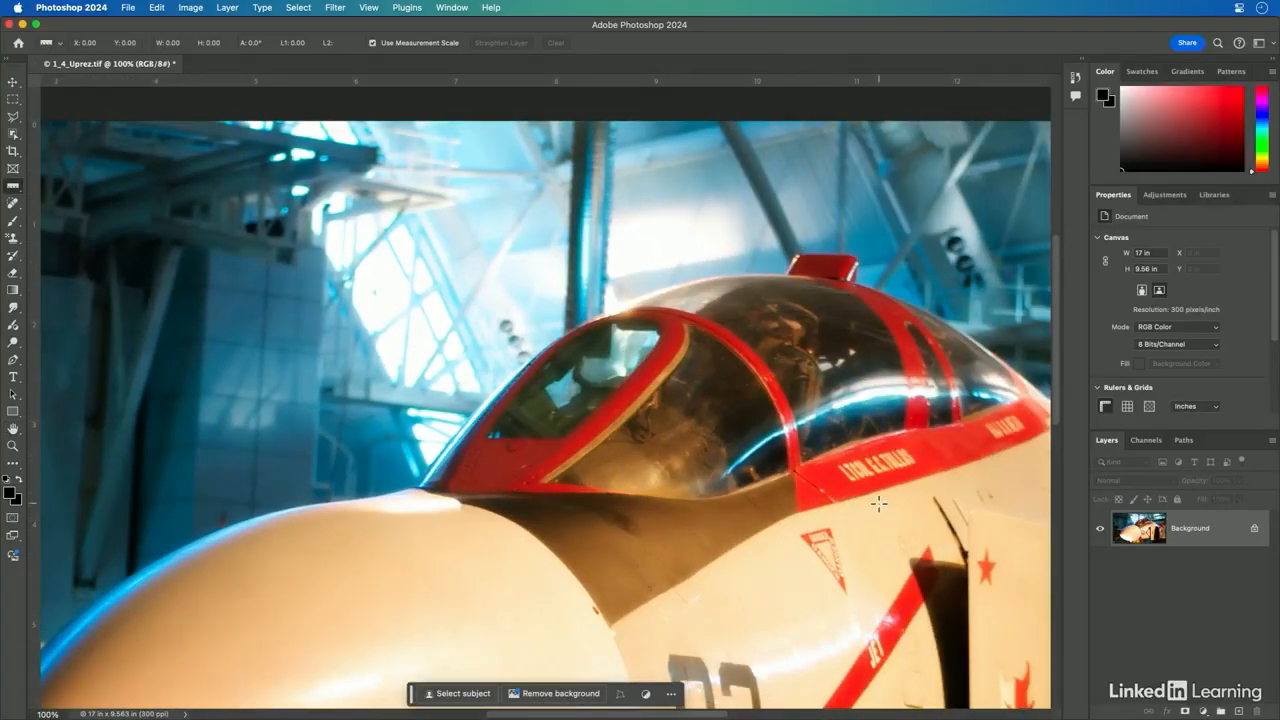
scroll(816, 323, "right", 6)
scroll(816, 323, "down", 3)
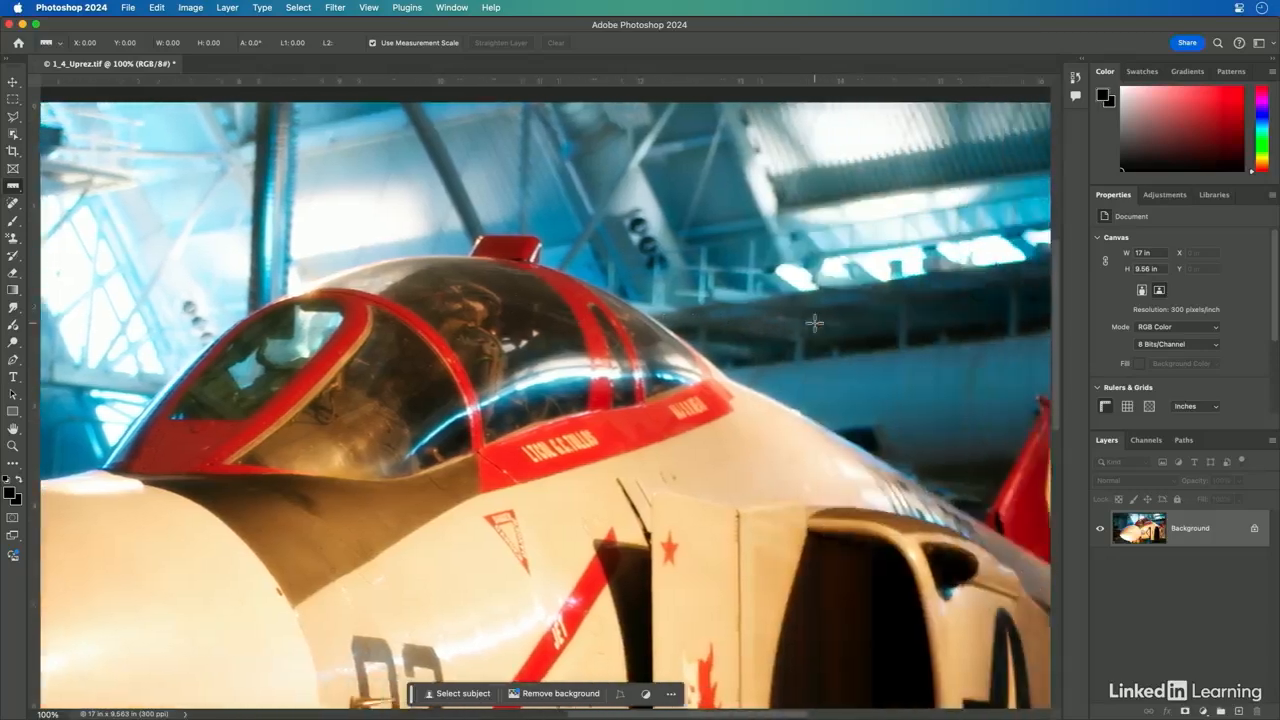
scroll(816, 323, "down", 5)
scroll(816, 323, "right", 2)
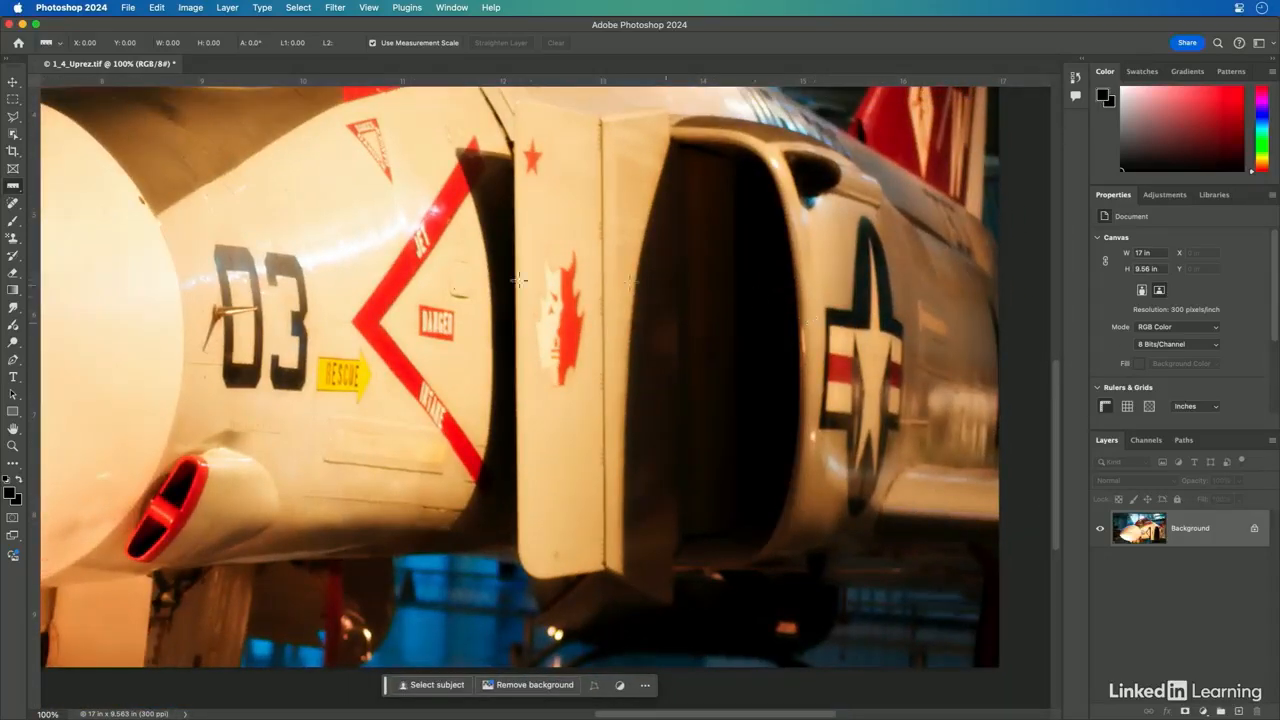
scroll(443, 284, "up", 5)
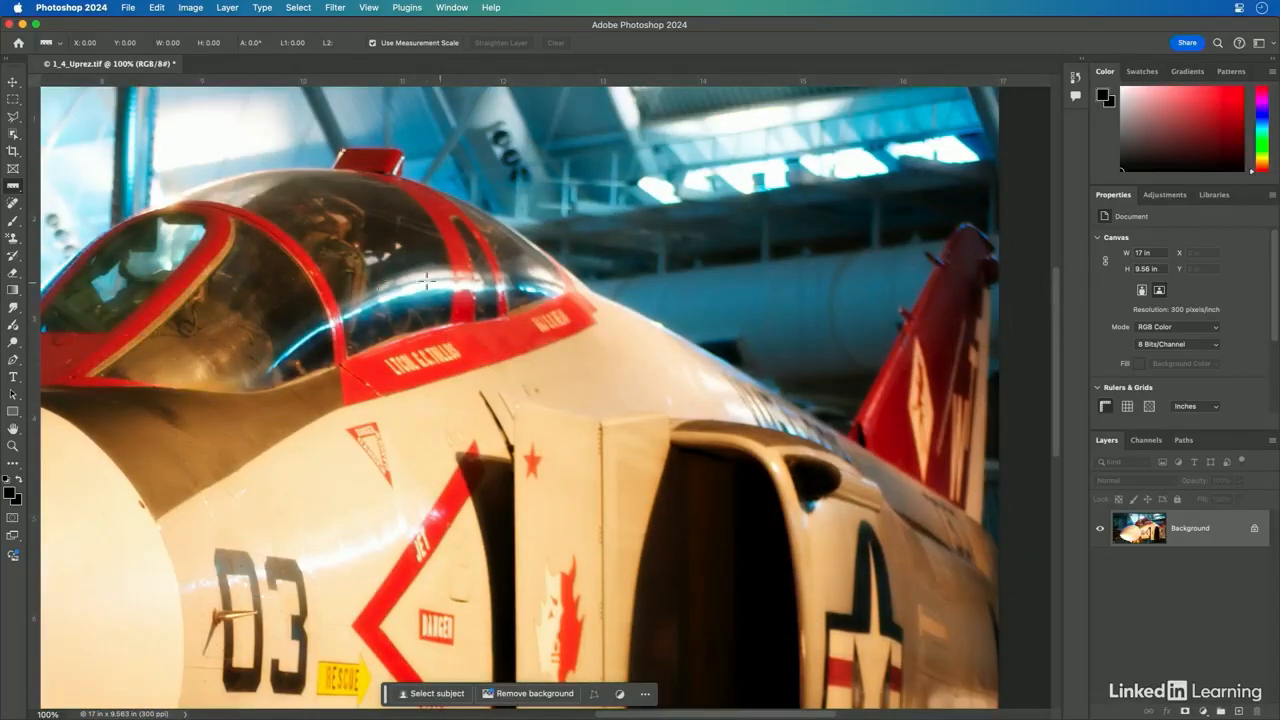
- Save a copy of the enlarged image as the TIFF file 1_4_Uprez copy.tif with LZW compression
left_click(131, 7)
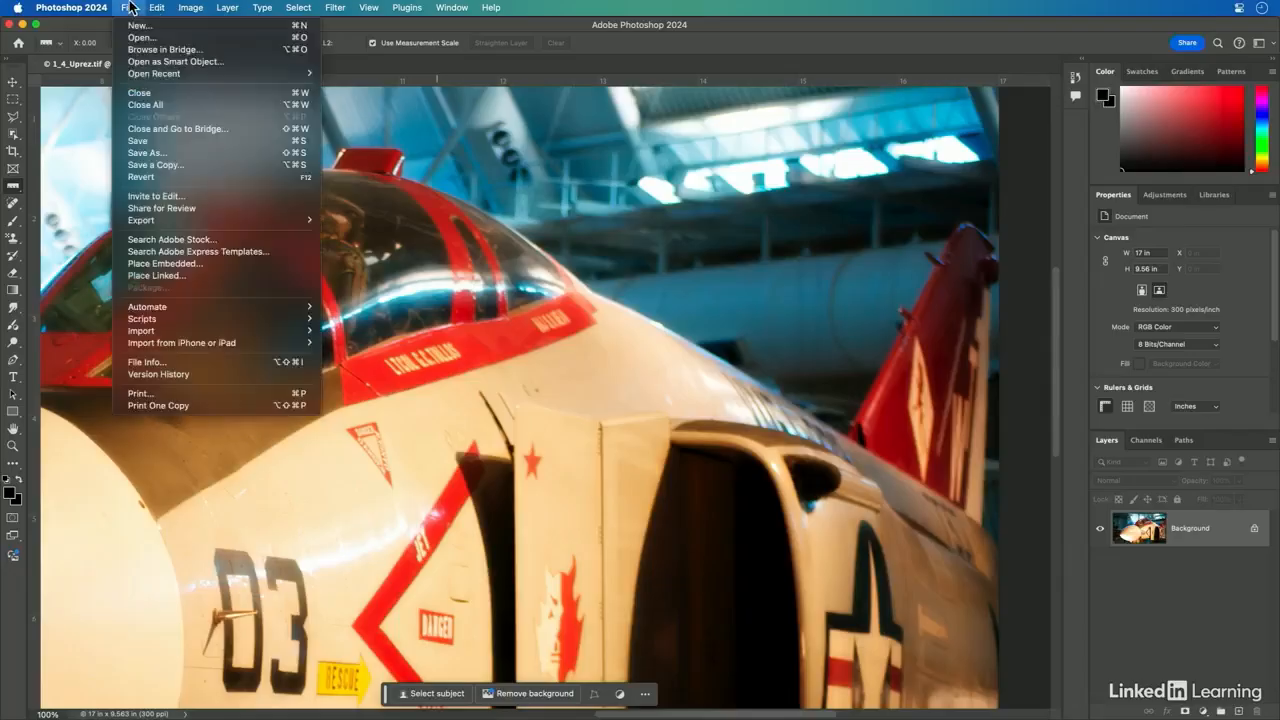
left_click(150, 165)
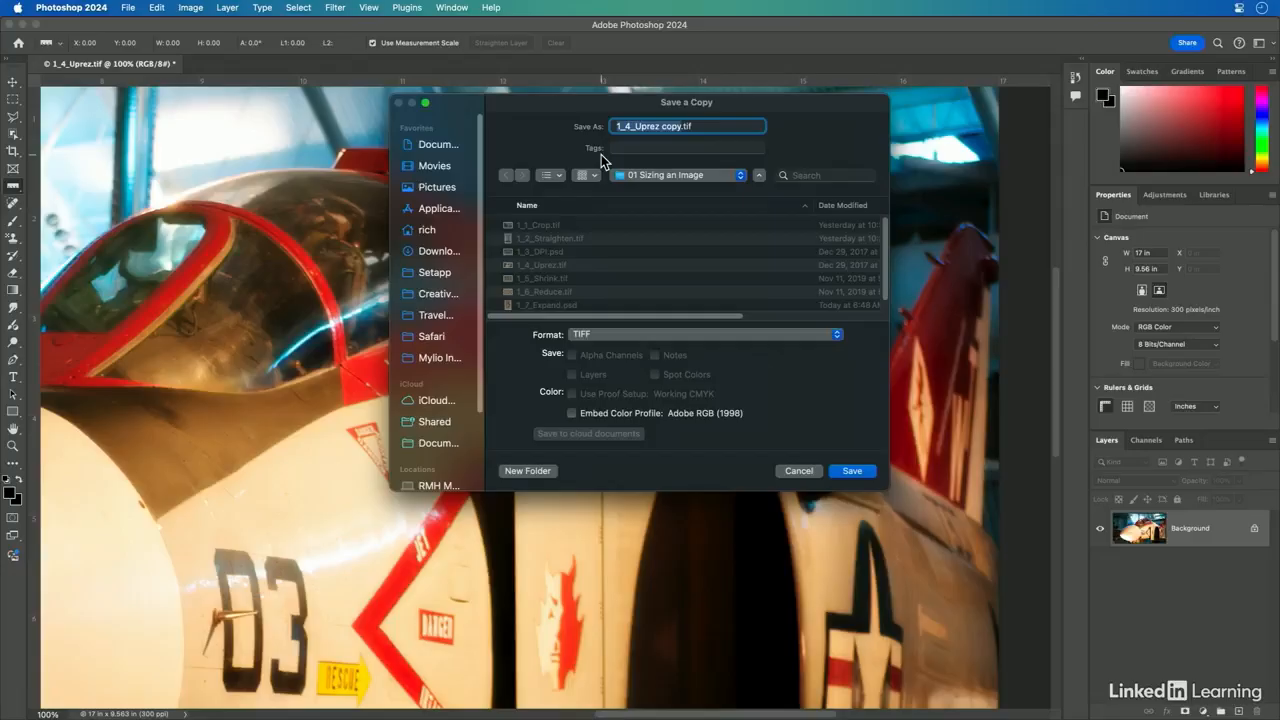
key("Return")
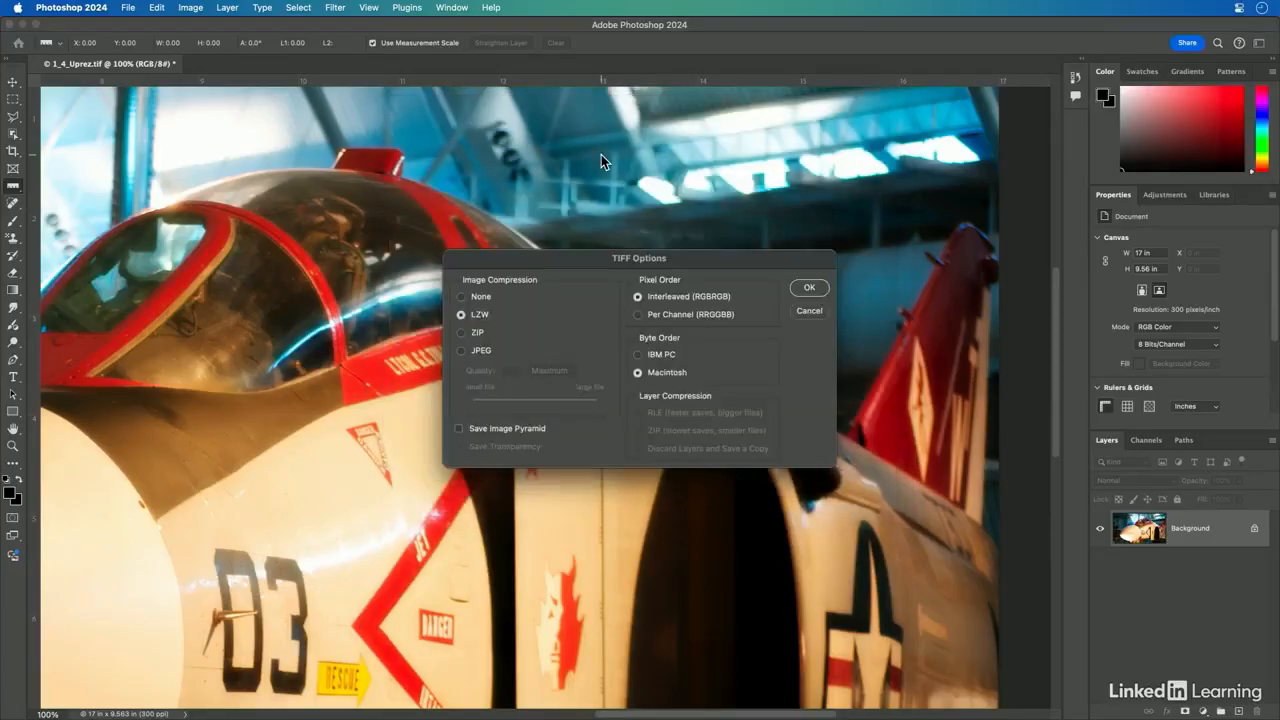
left_click(809, 288)
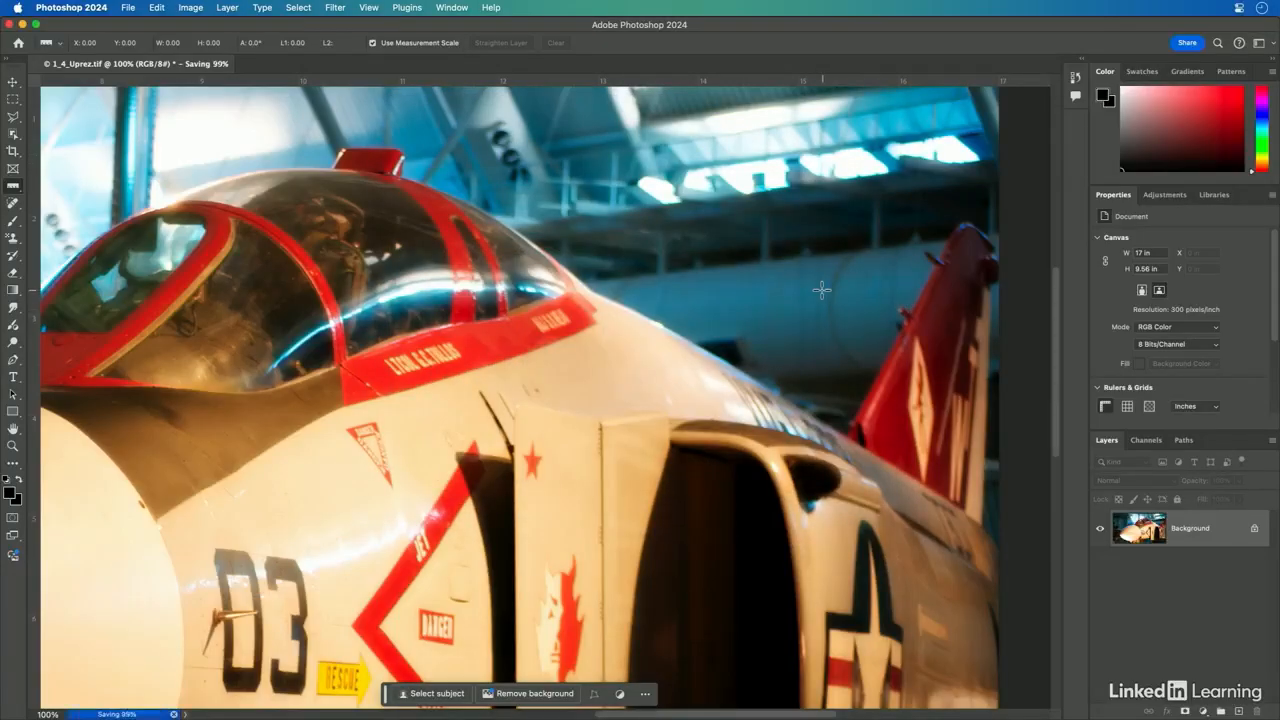
- Revert 1_4_Uprez.tif to its last saved version and fit the whole image on screen
left_click(130, 7)
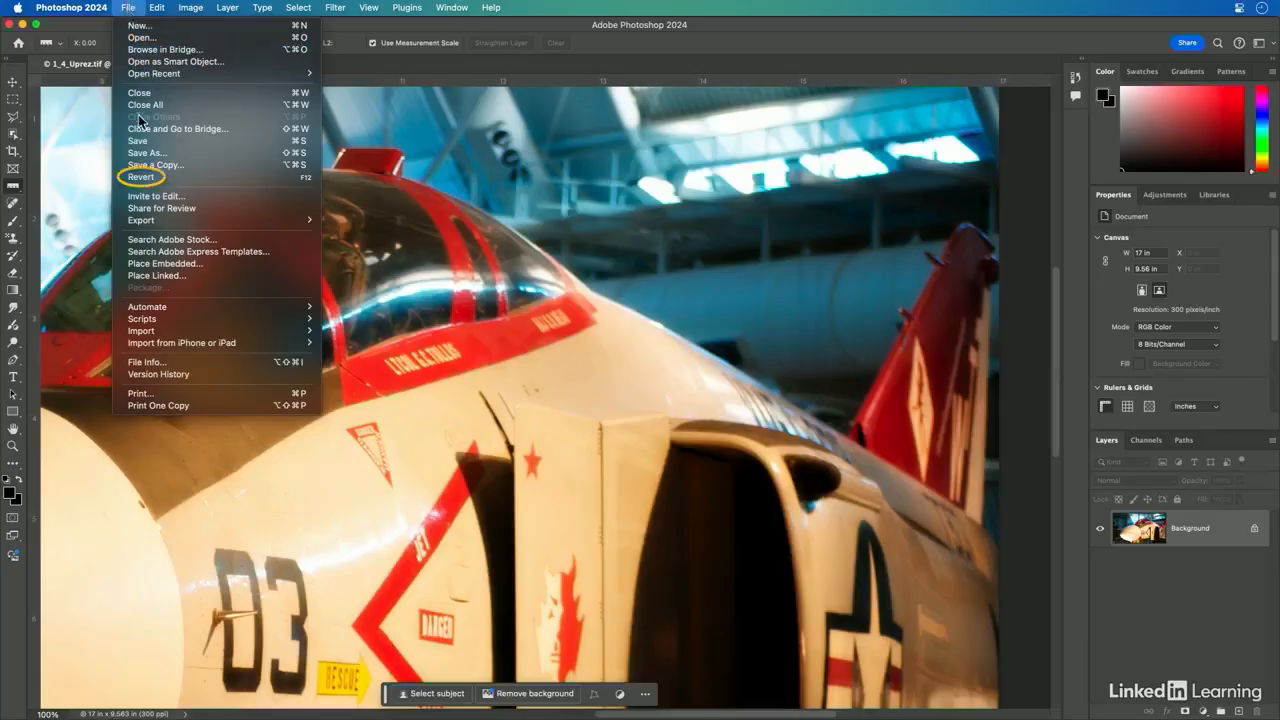
left_click(141, 178)
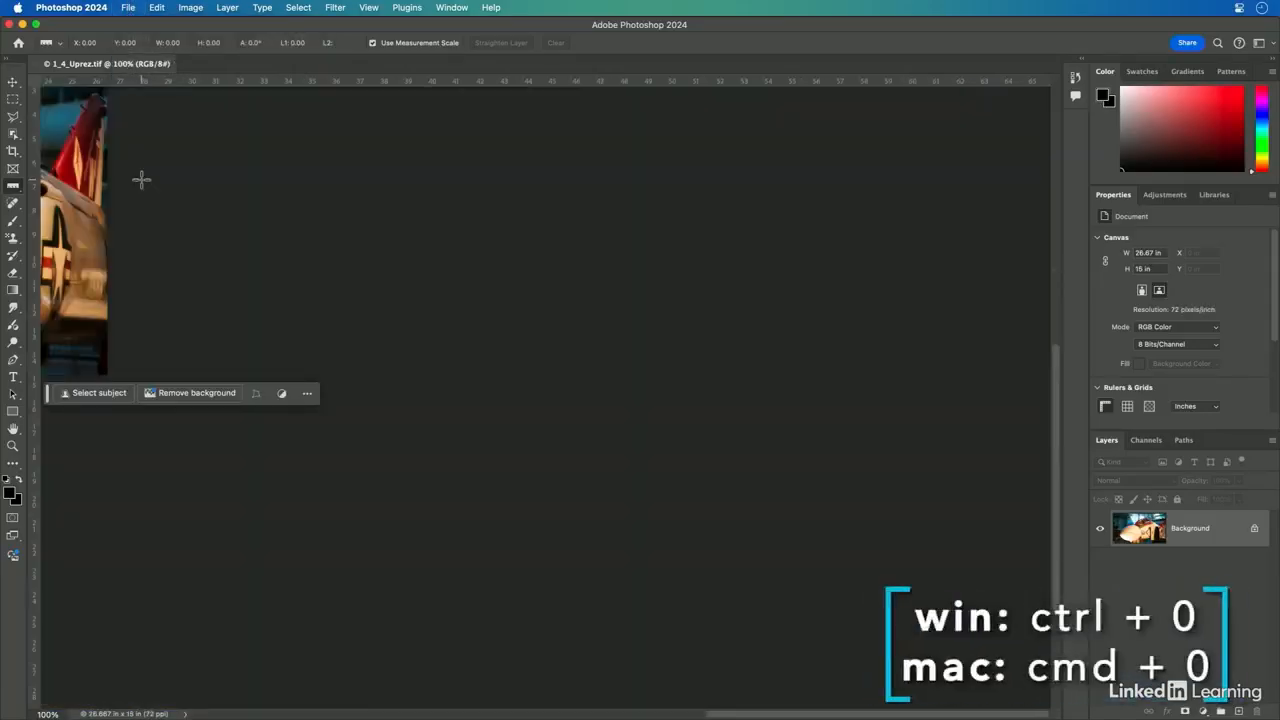
key("super+0")
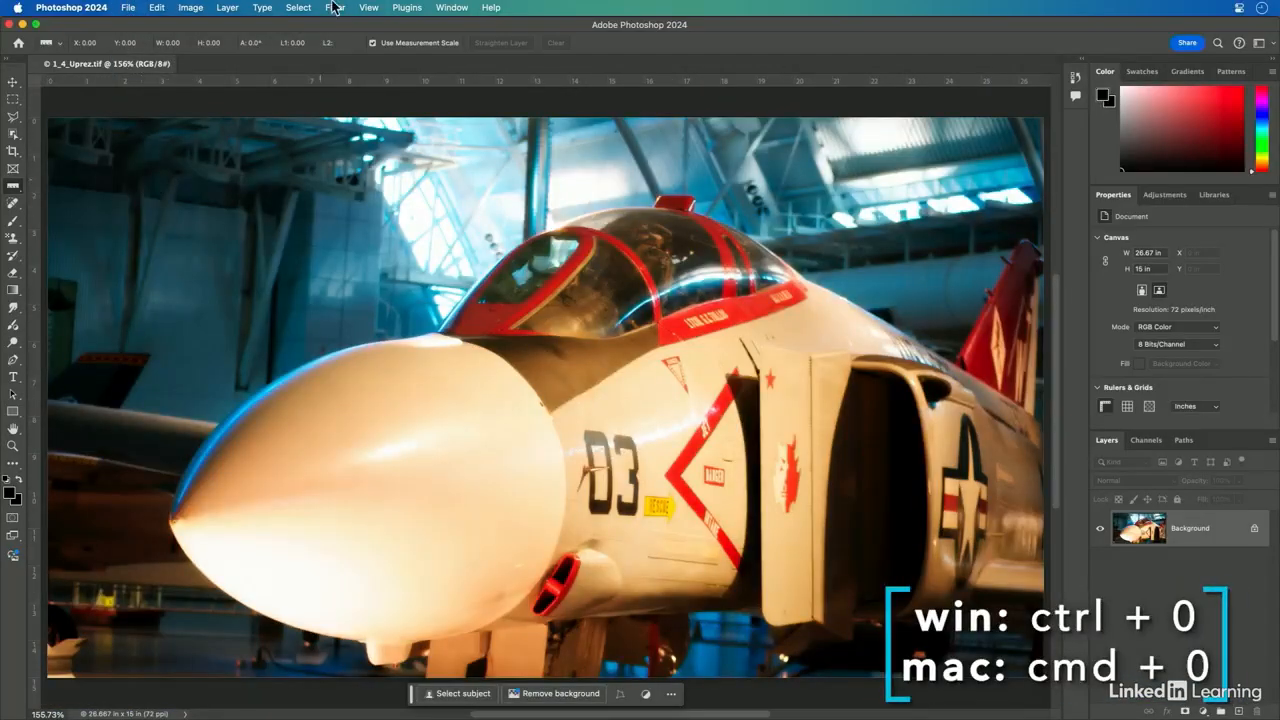
- Open Neural Filters and download the Super Zoom photography filter for the aircraft image
left_click(335, 7)
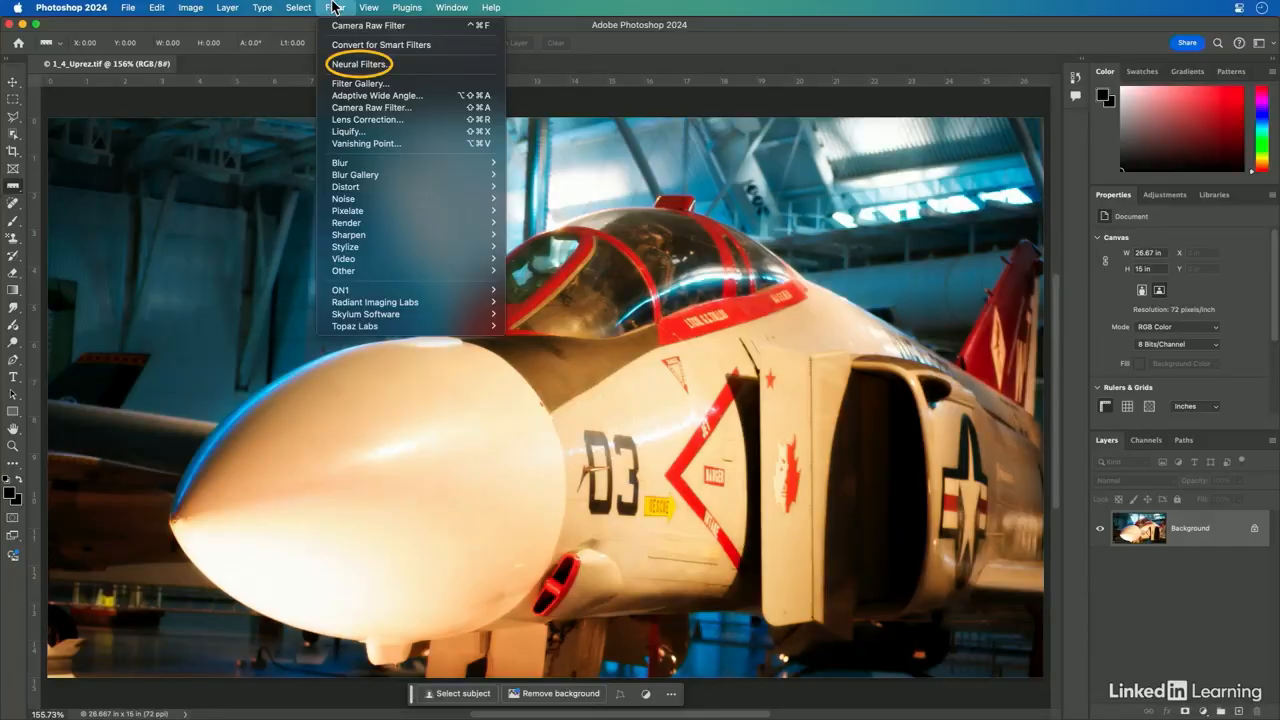
left_click(360, 64)
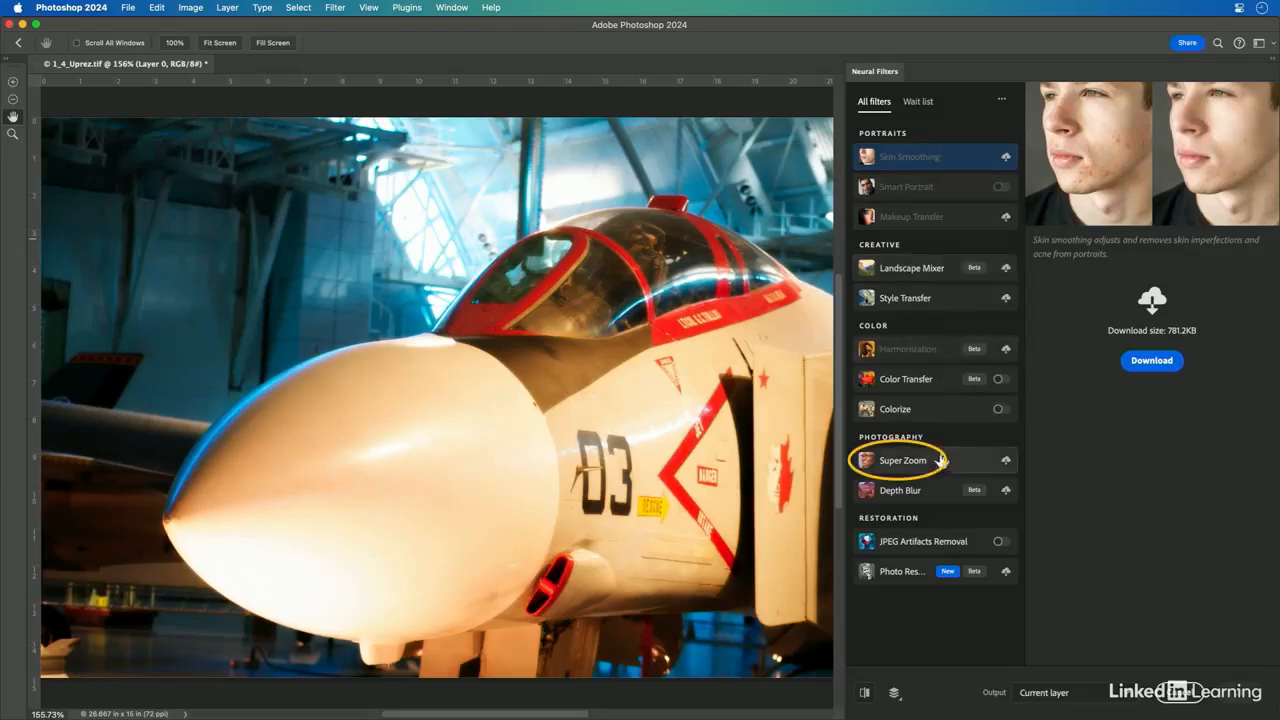
mouse_move(940, 466)
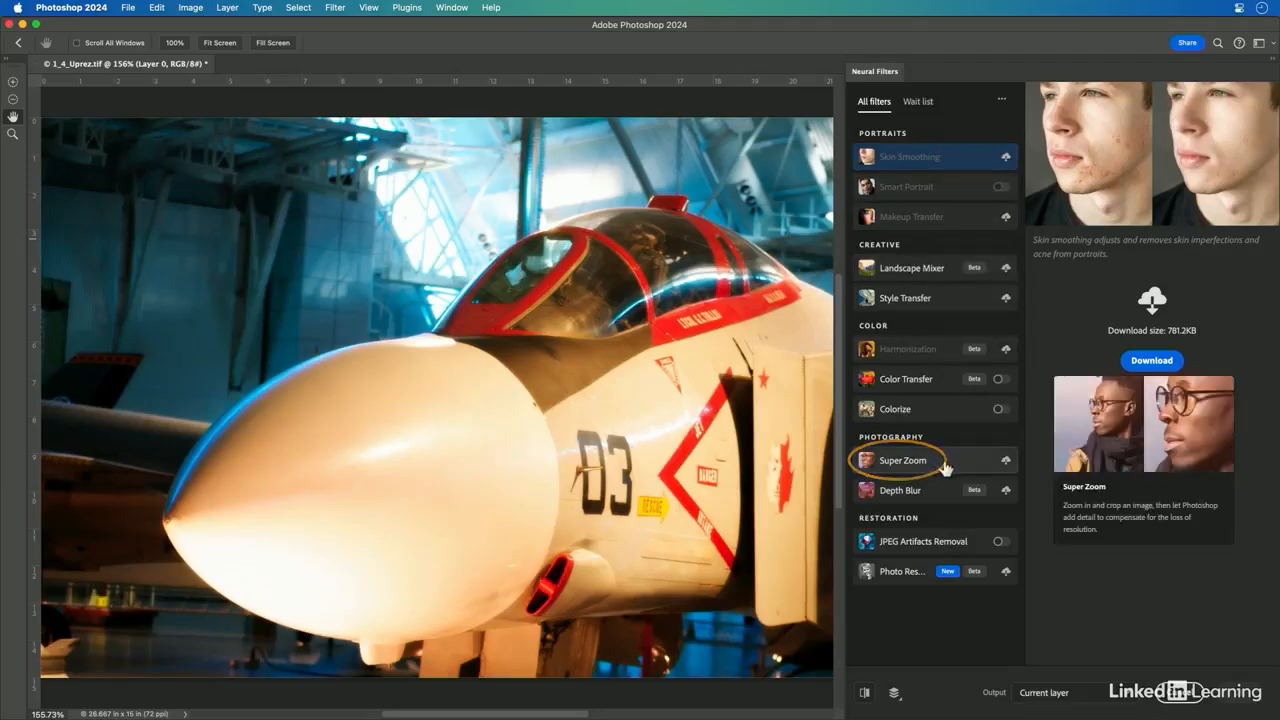
left_click(1005, 460)
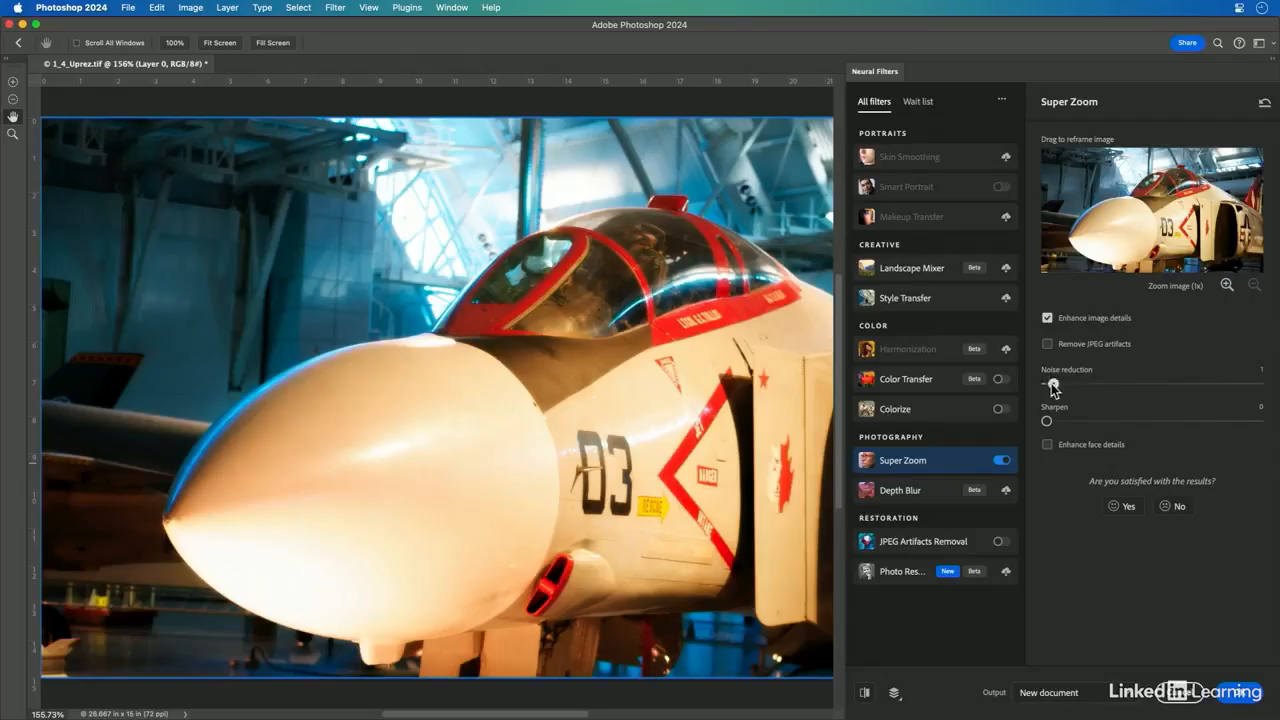
- Apply Super Zoom at 3x with noise reduction 2 and sharpening 5, outputting the result to a new document
left_click_drag(1046, 384, 1081, 421)
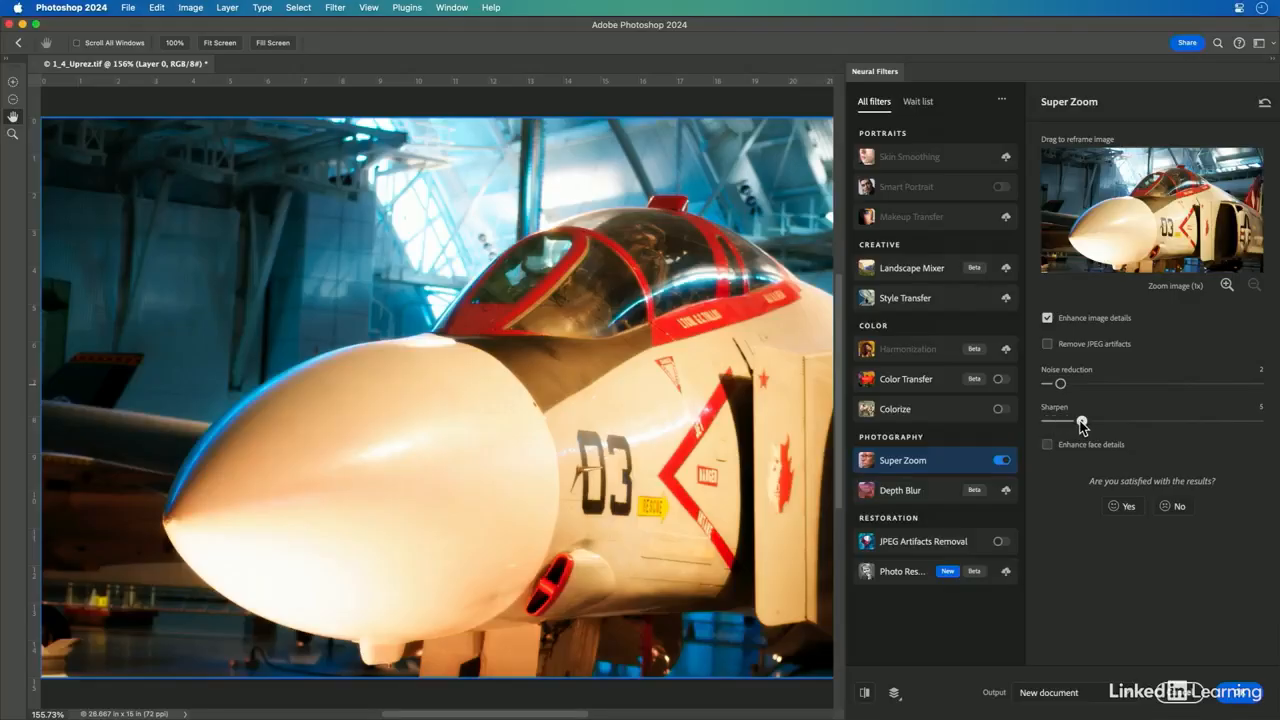
left_click(1228, 287)
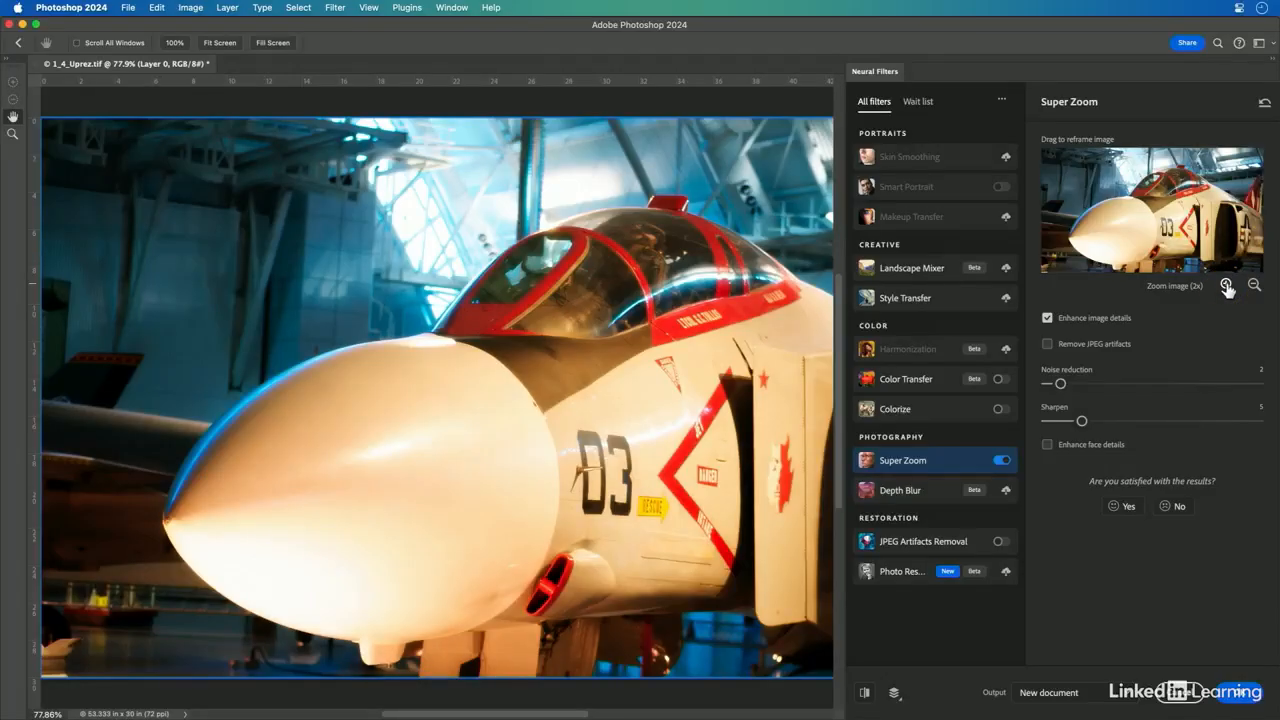
left_click(1226, 286)
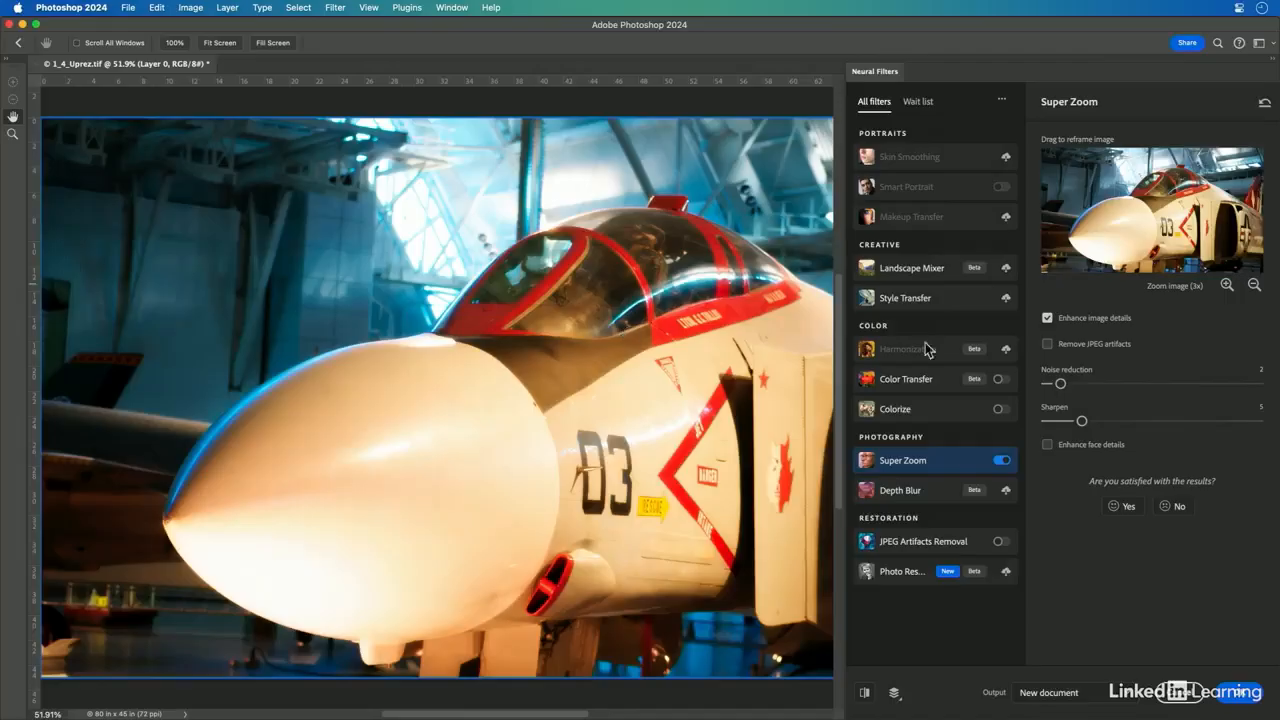
left_click(1245, 697)
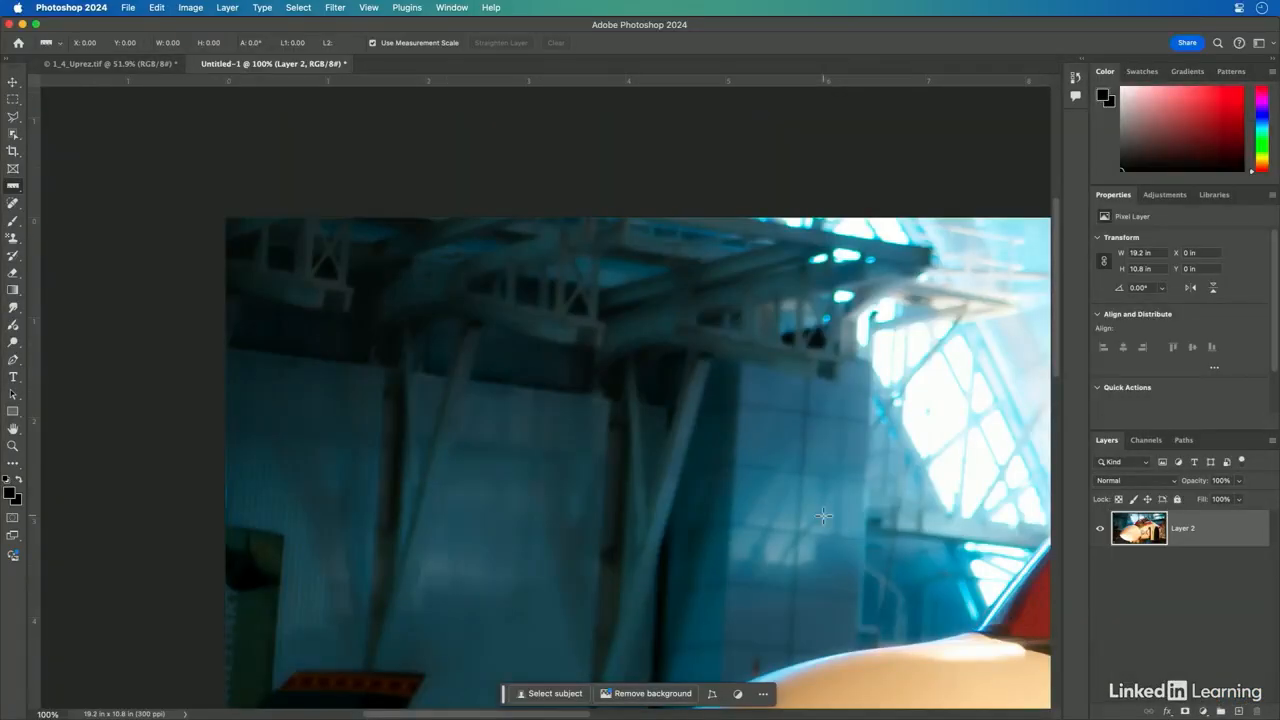
- Examine the Super Zoom result's detail across the hangar wall, the nose cone, the fuselage markings and the cockpit canopy
scroll(823, 516, "down", 10)
scroll(823, 516, "right", 5)
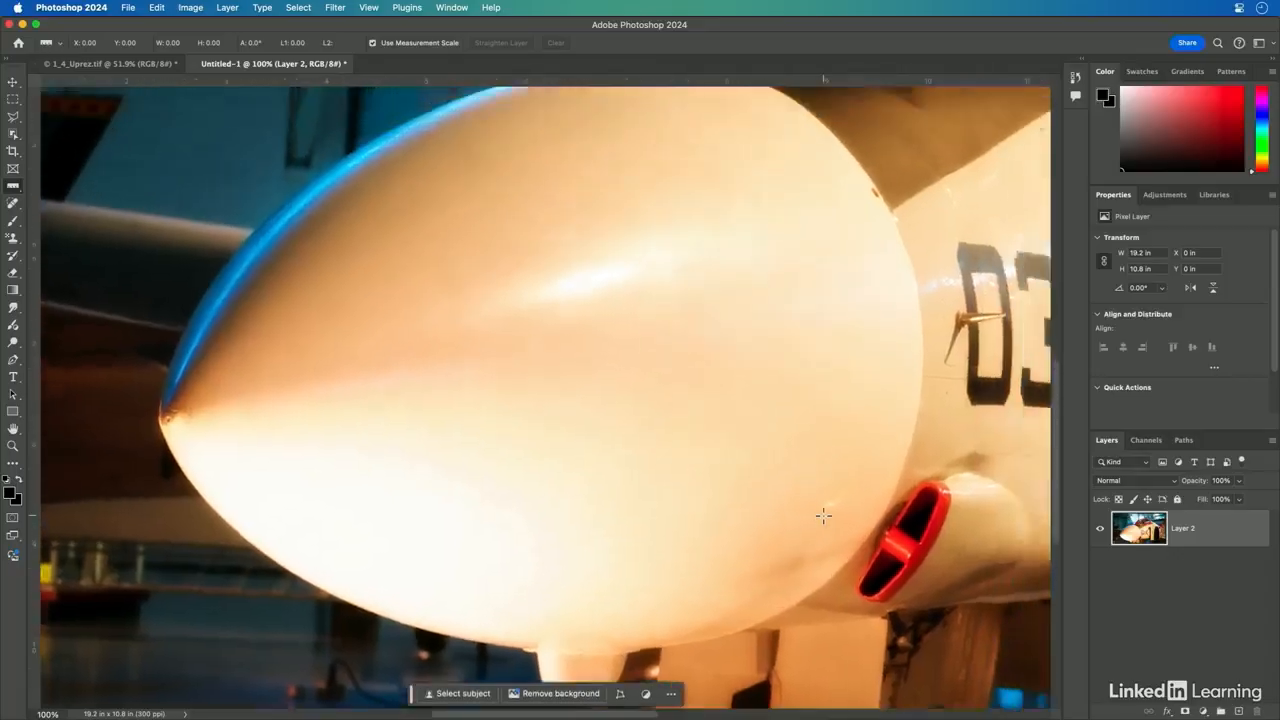
scroll(823, 516, "right", 5)
scroll(823, 516, "up", 3)
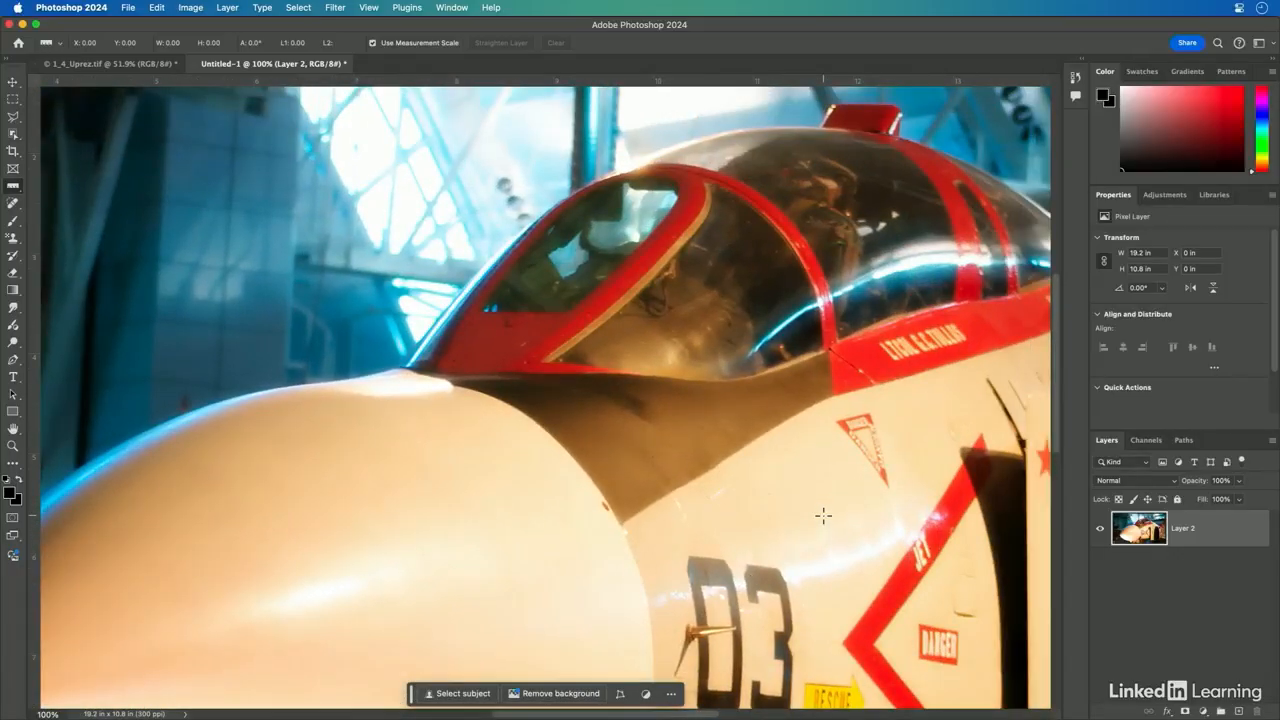
scroll(823, 516, "right", 5)
scroll(823, 516, "up", 3)
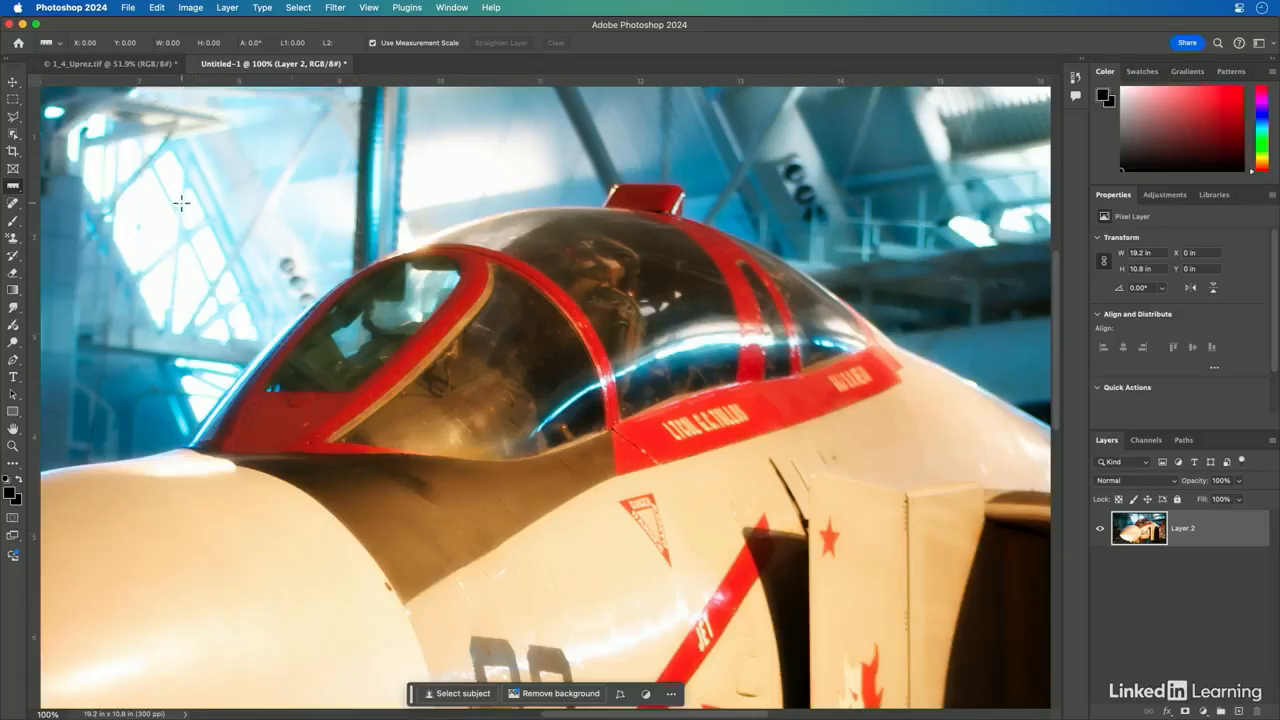
scroll(203, 228, "left", 5)
scroll(203, 228, "up", 1)
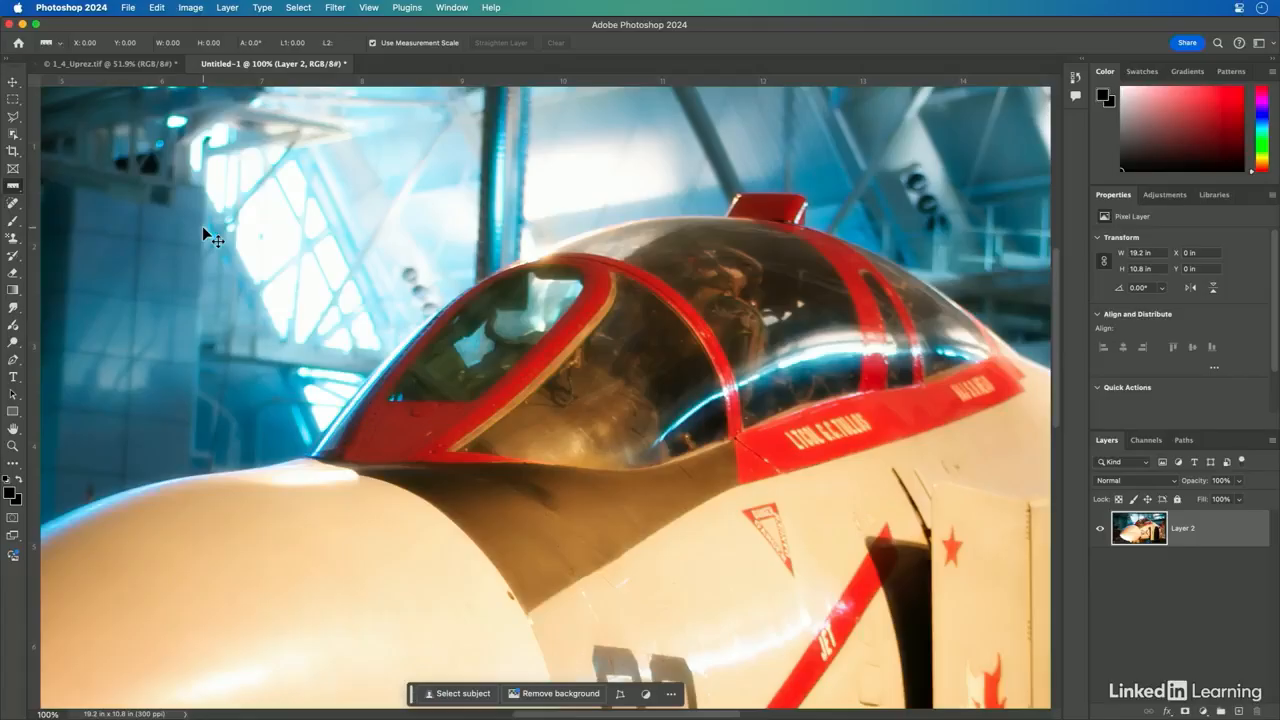
- Open 1_4_Uprez copy.tif from the 01 Sizing an Image folder, leaving its missing color profile as is
left_click(127, 58)
key("super+o")
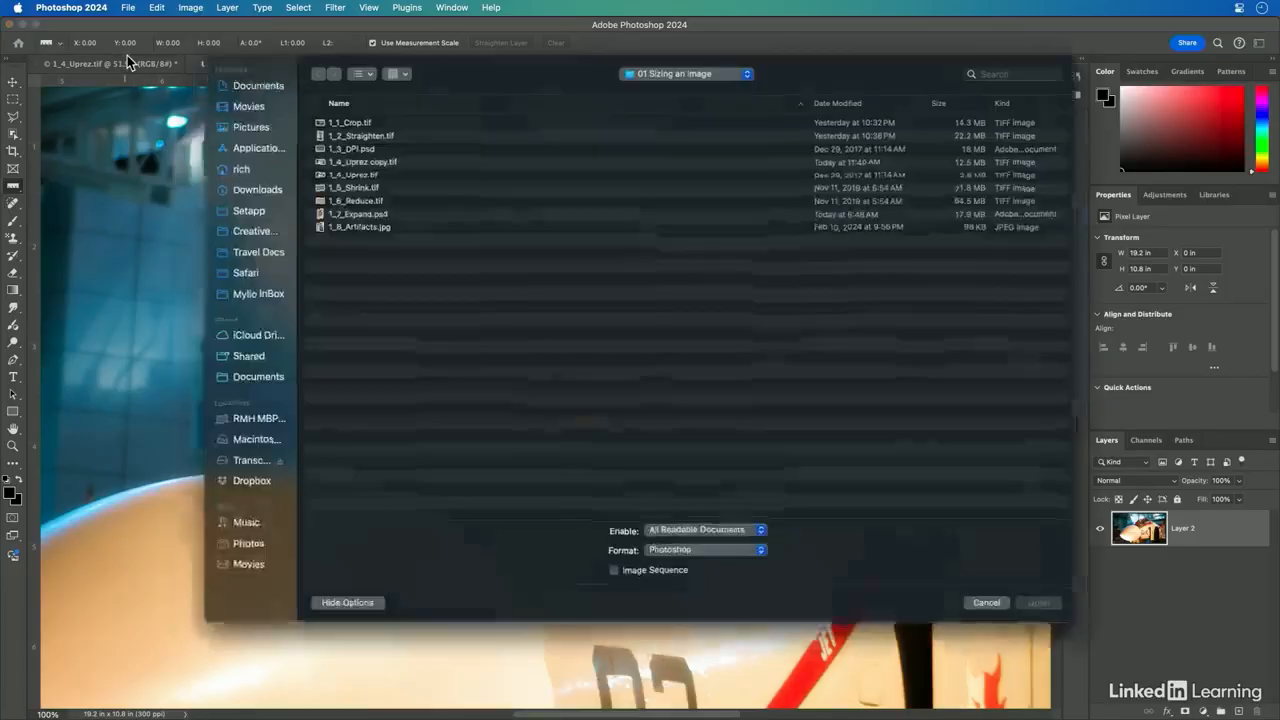
left_click(386, 160)
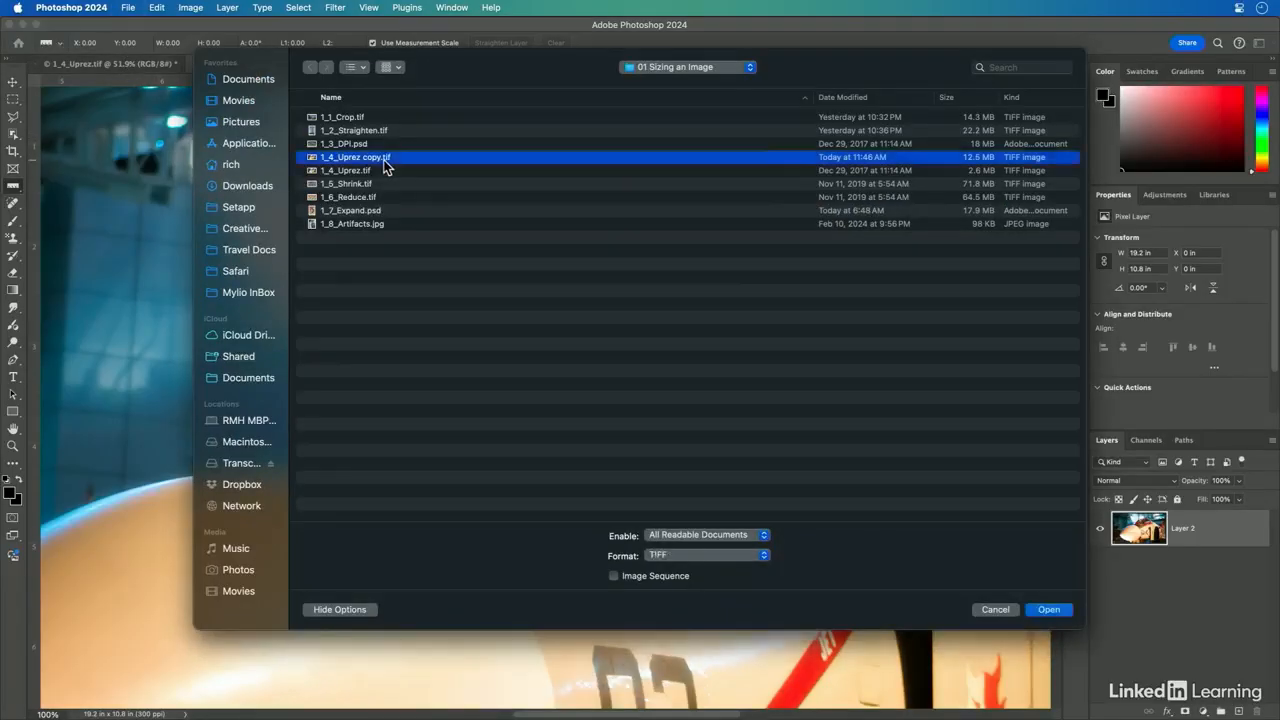
double_click(385, 160)
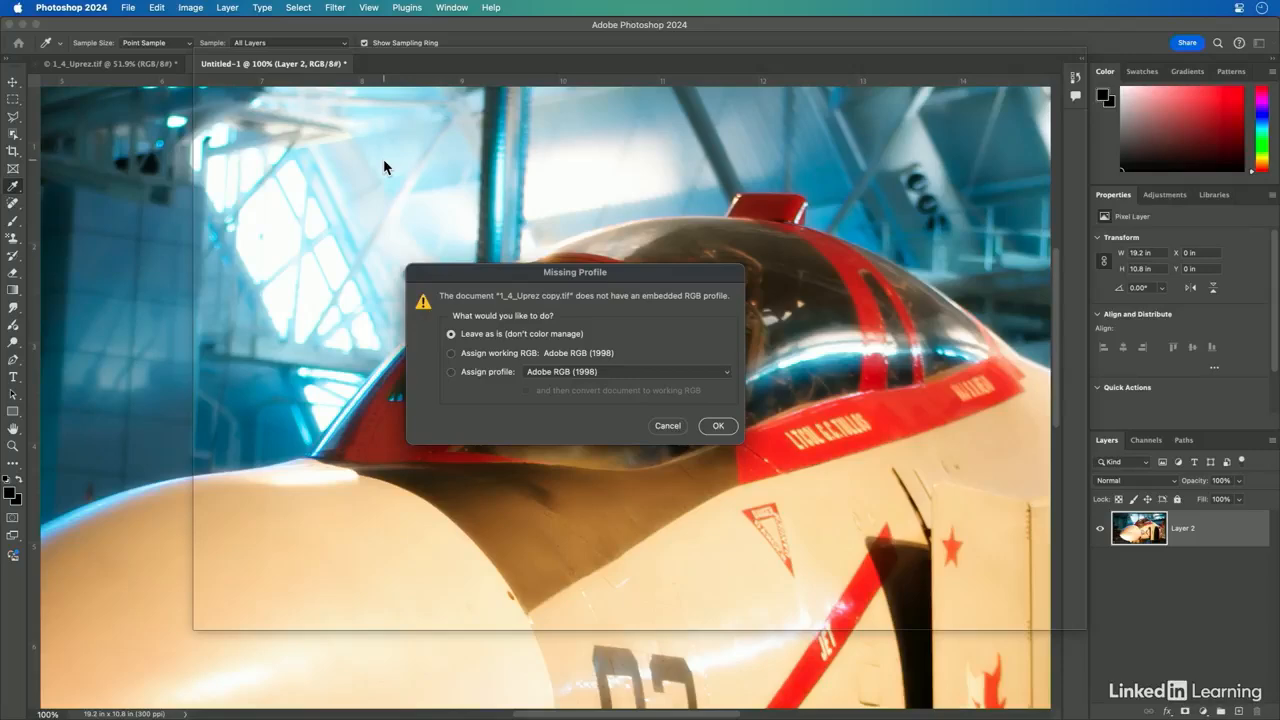
key("Return")
- Compare the cockpit frame and background window detail up close between 1_4_Uprez copy.tif and the Super Zoom document
key("super+plus")
key("super+plus")
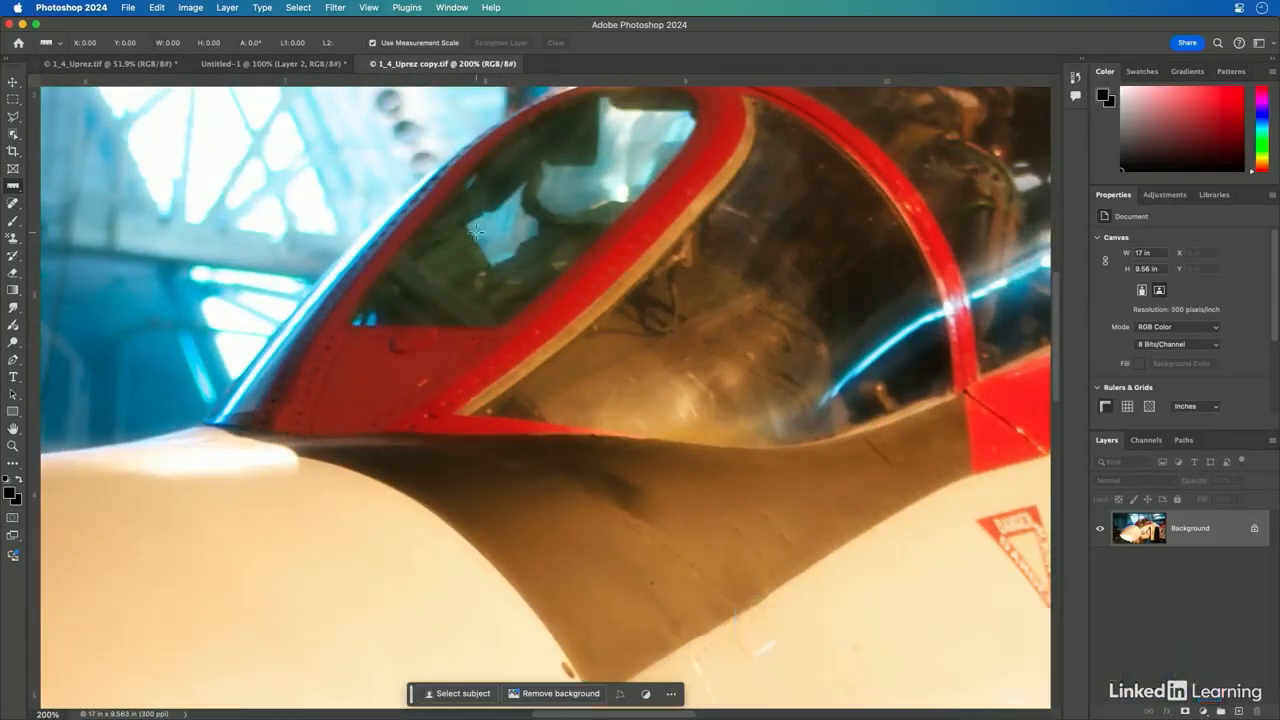
scroll(470, 190, "up", 3)
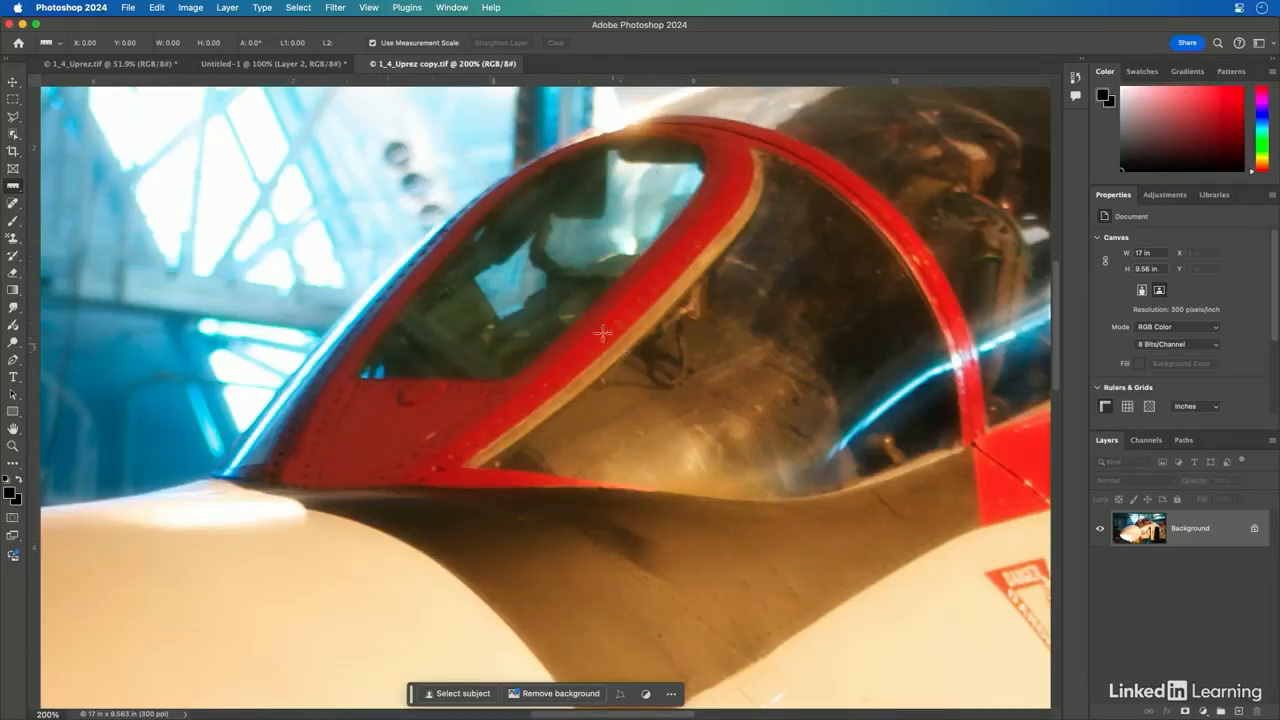
left_click(306, 65)
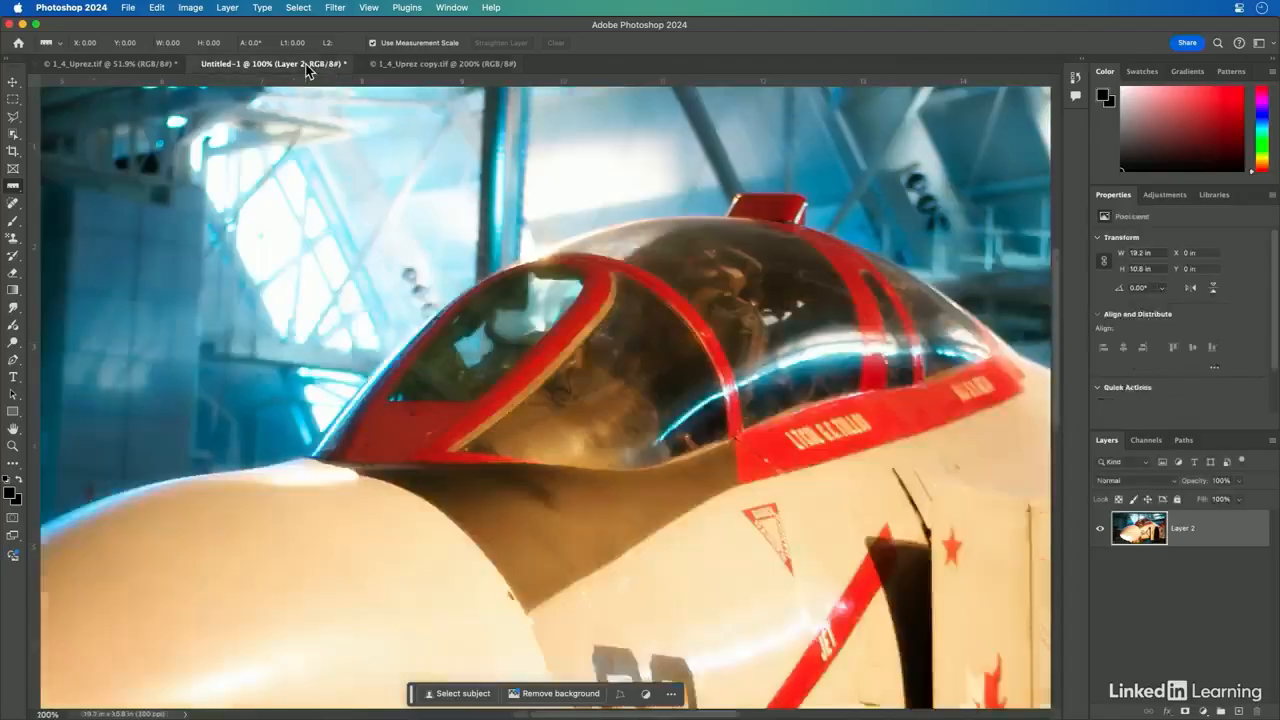
scroll(404, 320, "up", 3)
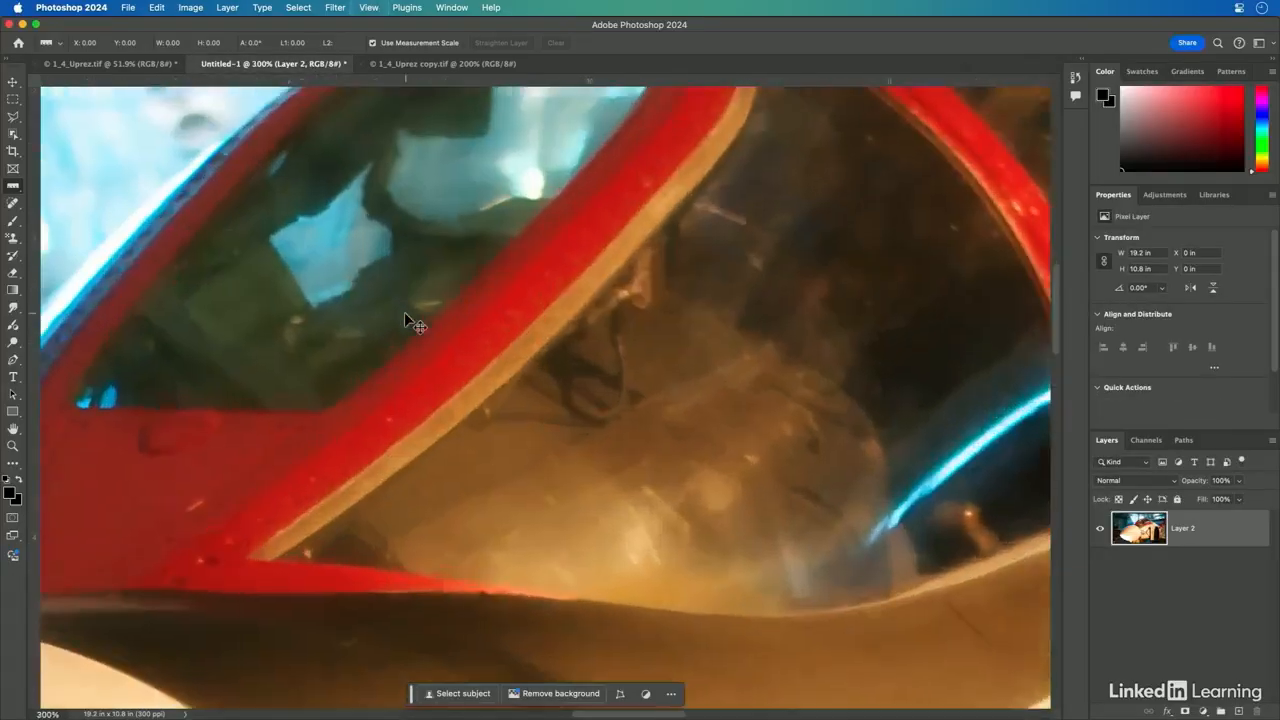
scroll(404, 320, "down", 1)
scroll(404, 320, "left", 1)
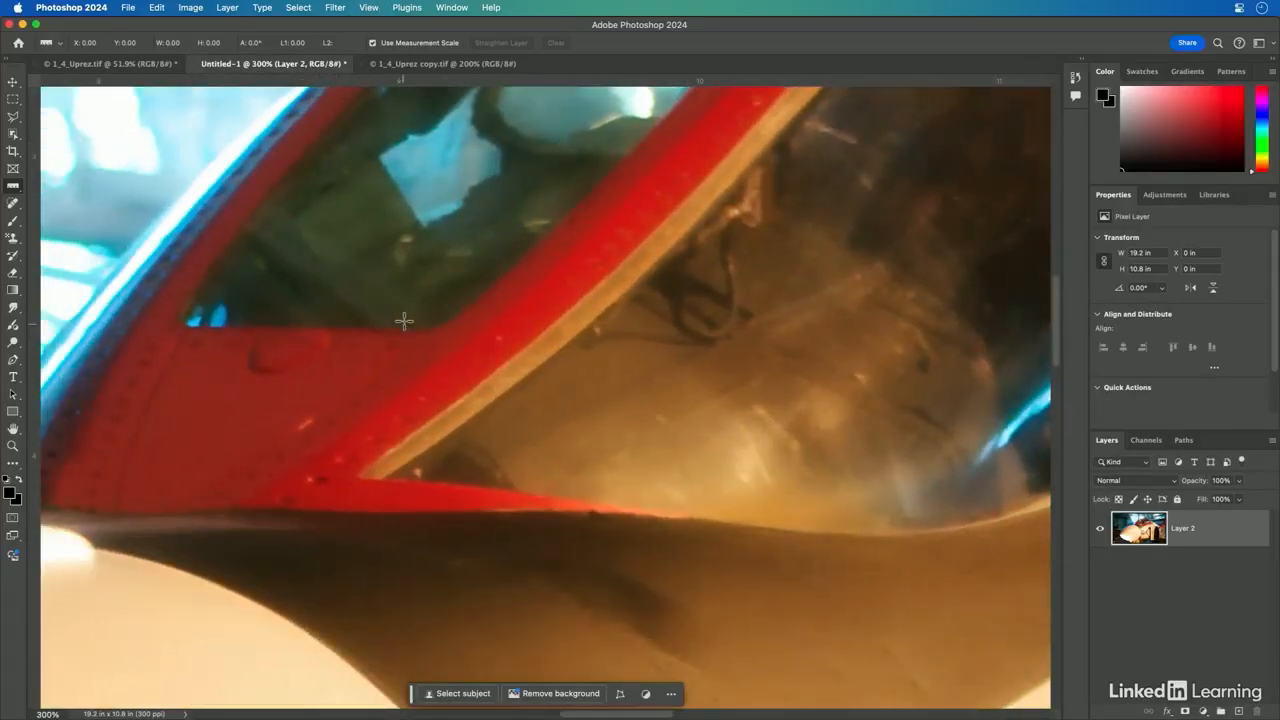
scroll(404, 320, "left", 2)
scroll(404, 320, "up", 2)
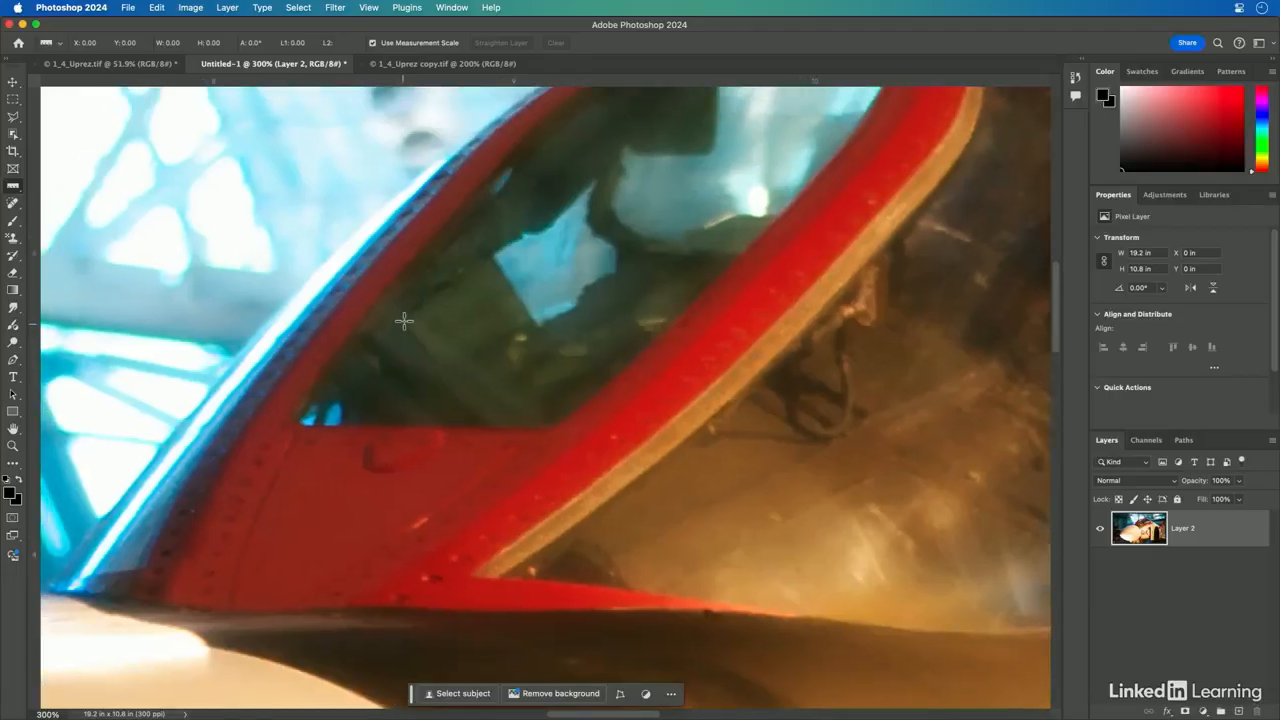
left_click(455, 63)
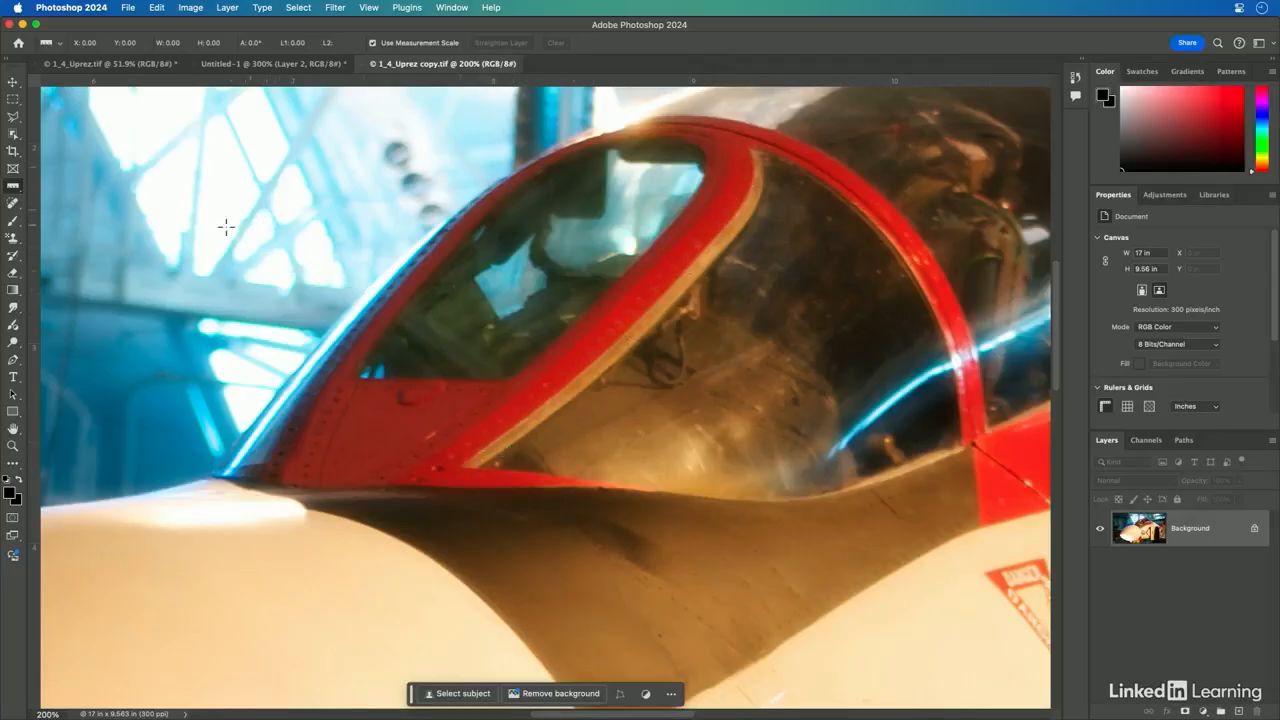
left_click(265, 62)
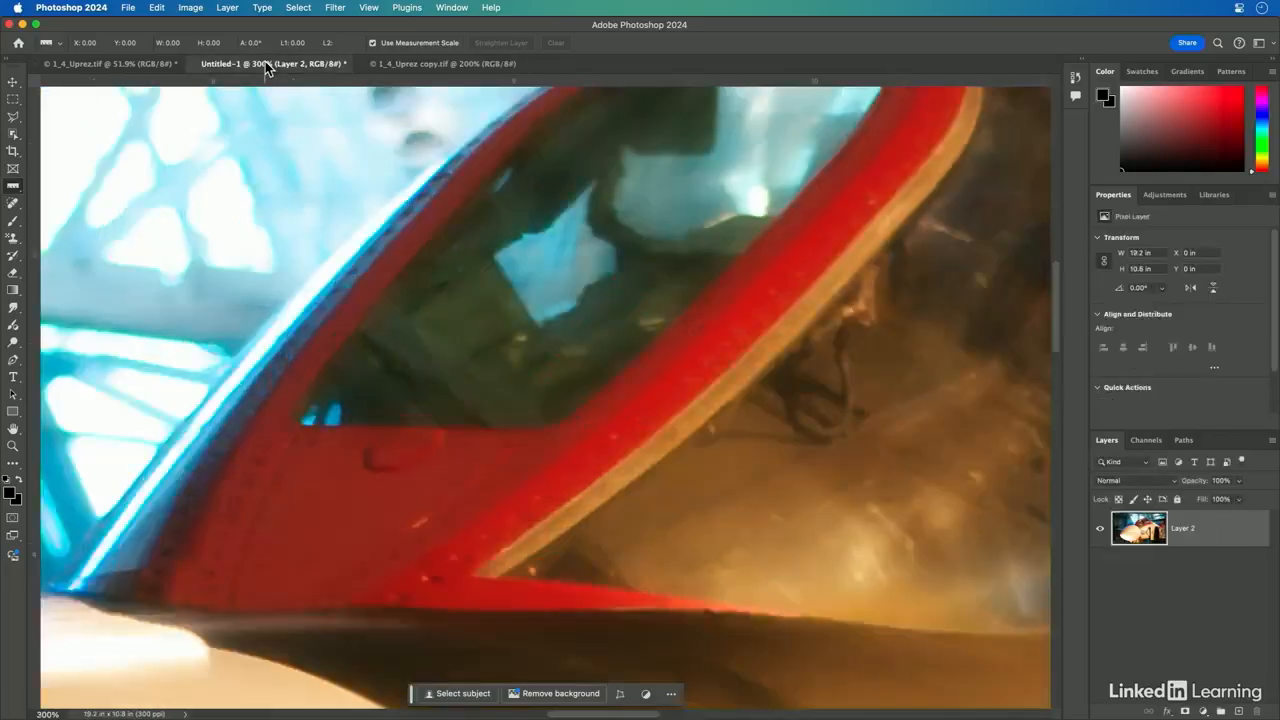
left_click_drag(166, 320, 423, 386)
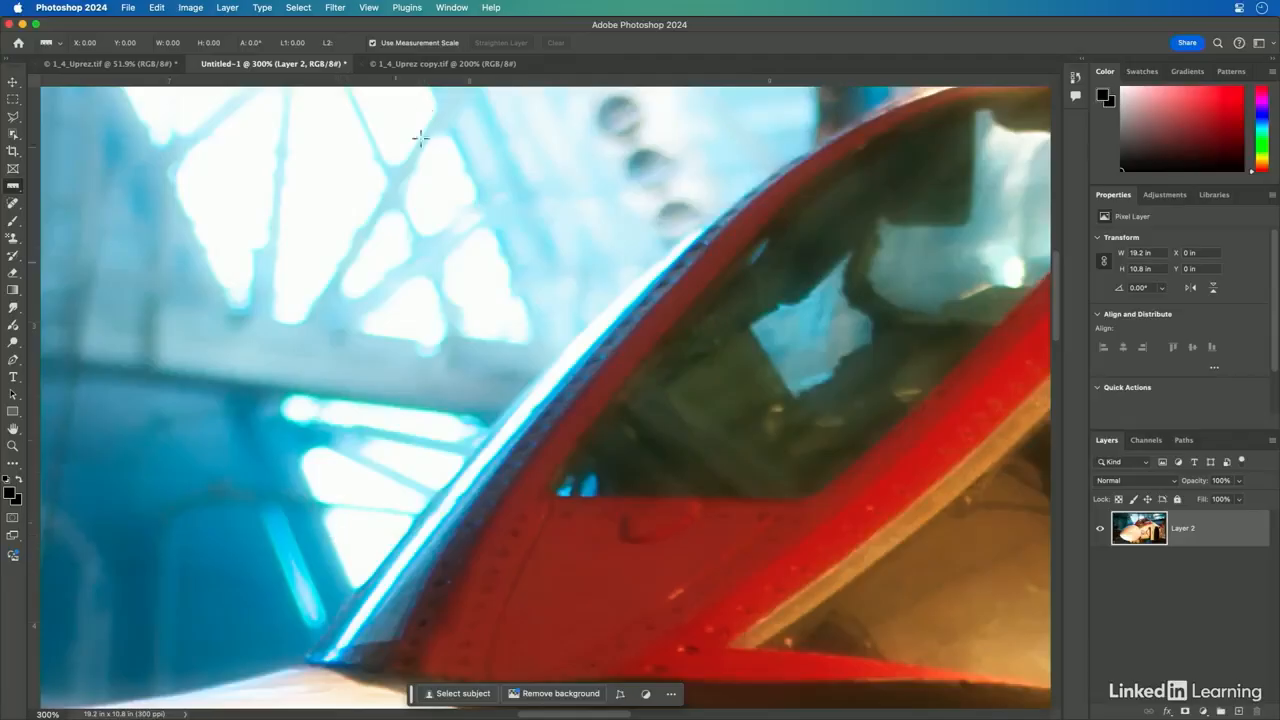
left_click(420, 66)
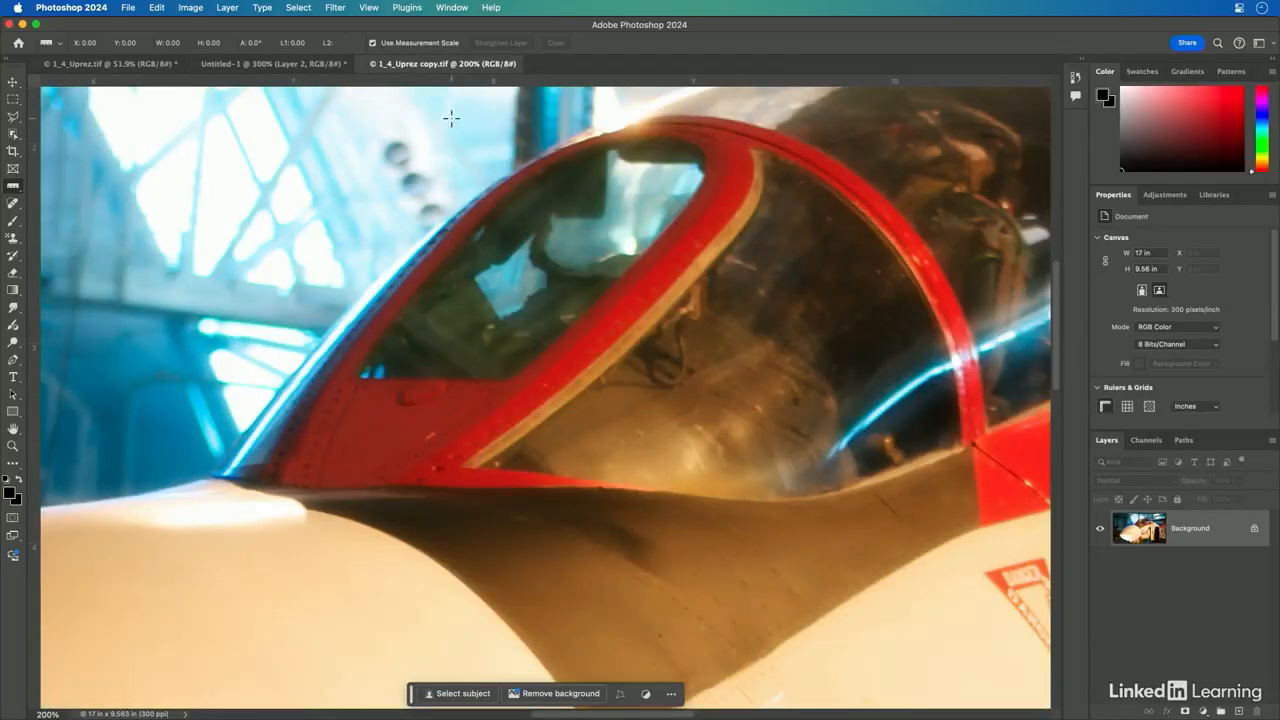
- Fit both enlarged versions on screen and compare the whole images and their document dimensions
key("super+0")
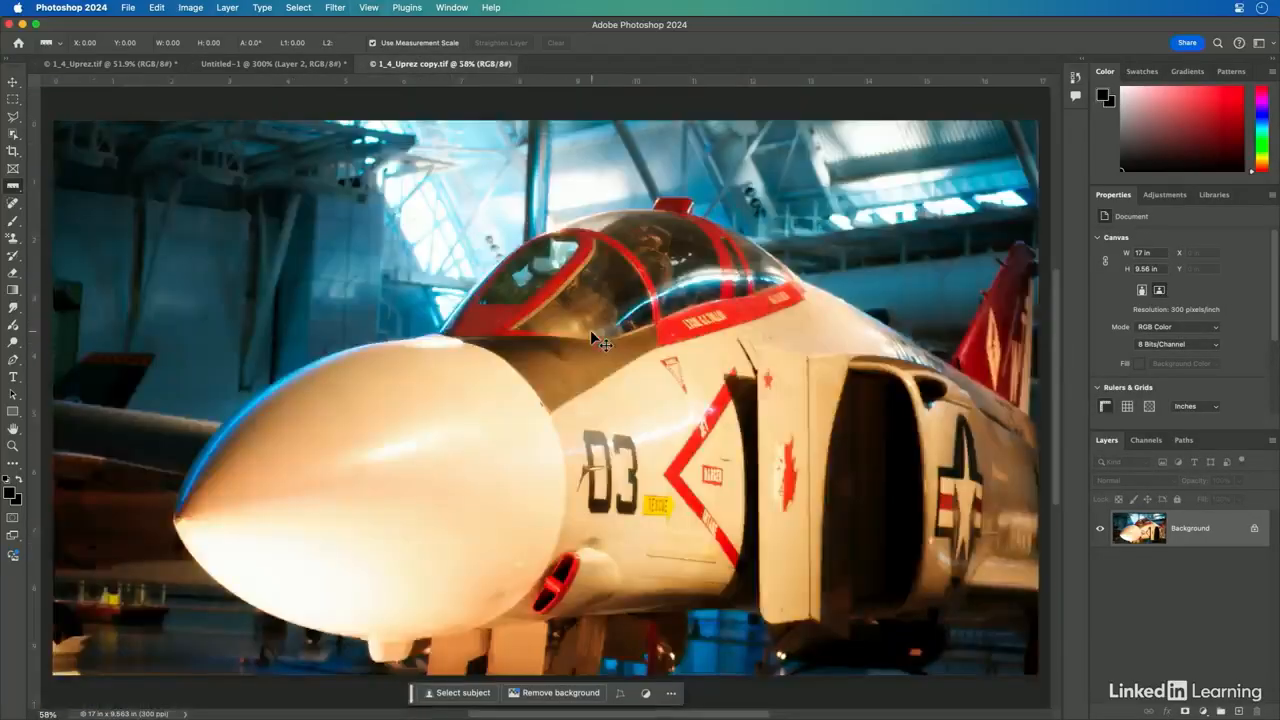
left_click(322, 64)
key("super+0")
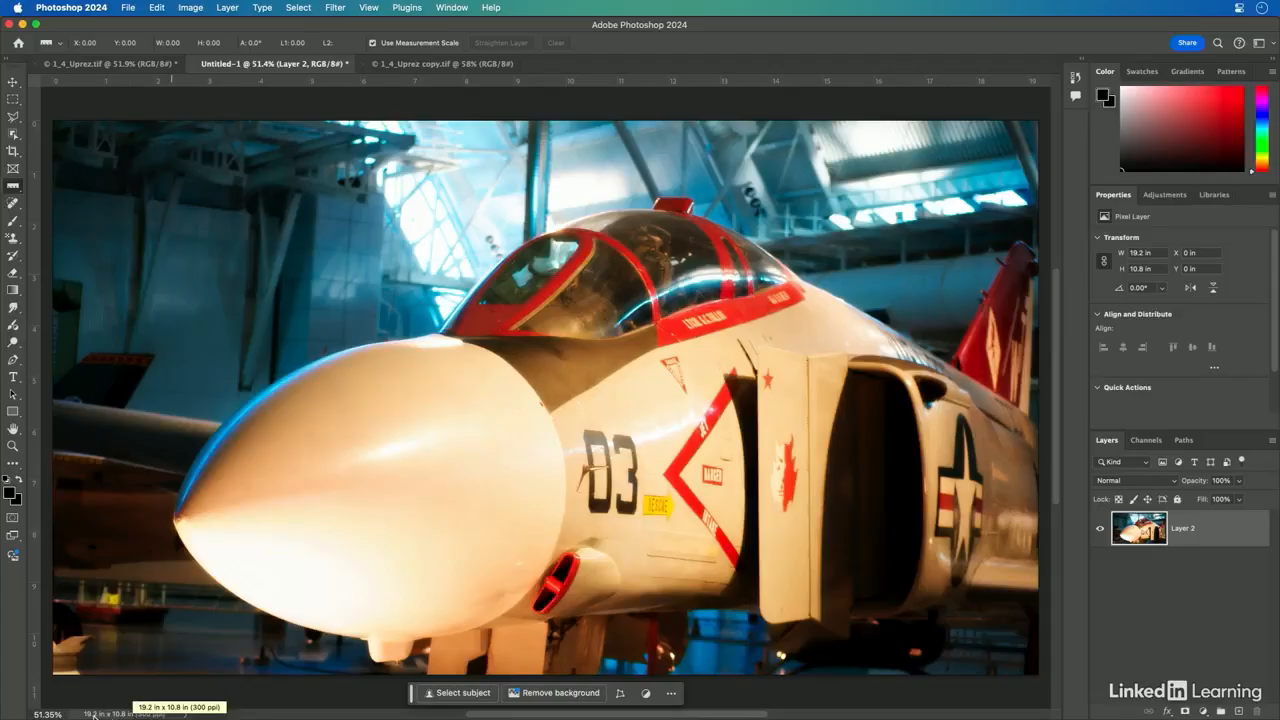
left_click(441, 64)
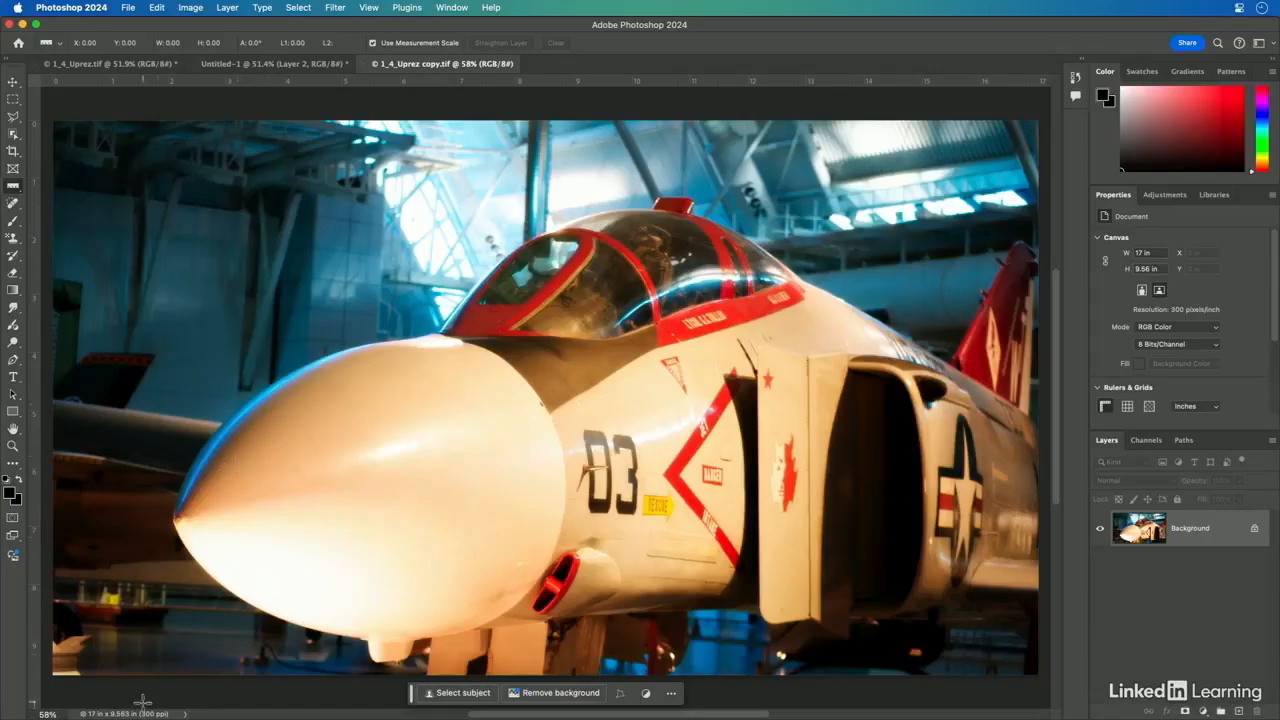